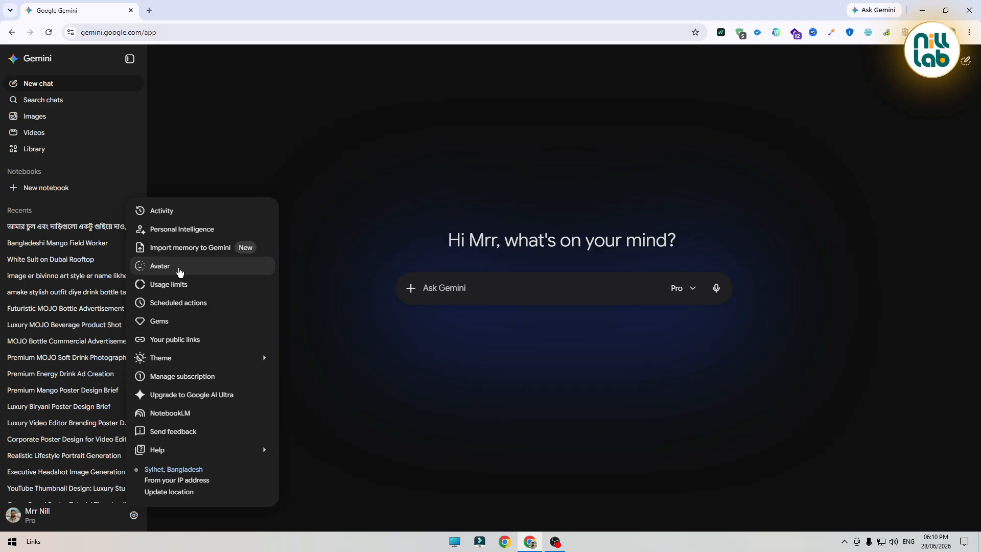
Open the Avatar settings from the account menu and start setting up a new avatar
{"action": "left_click", "coordinate": [179, 272]}
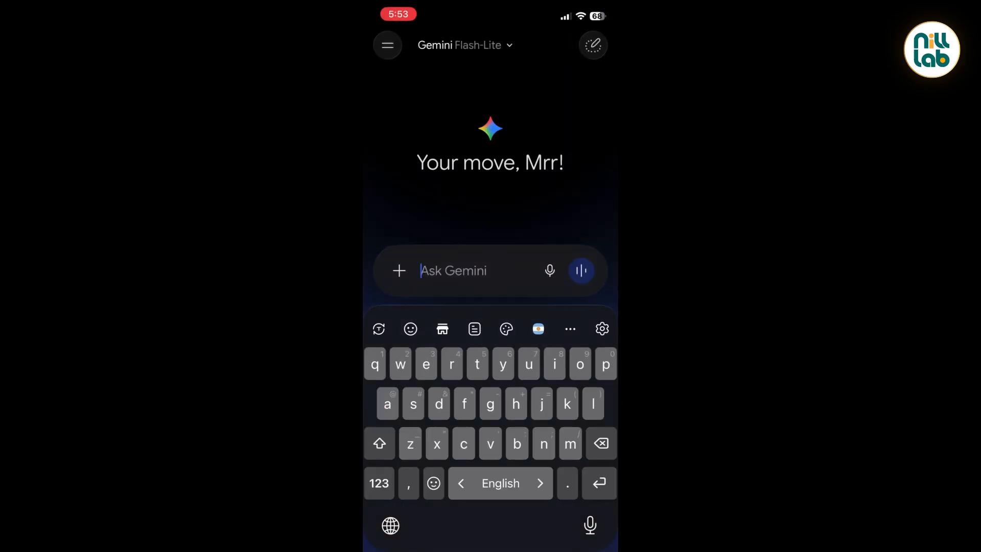
{"action": "left_click", "coordinate": [388, 45]}
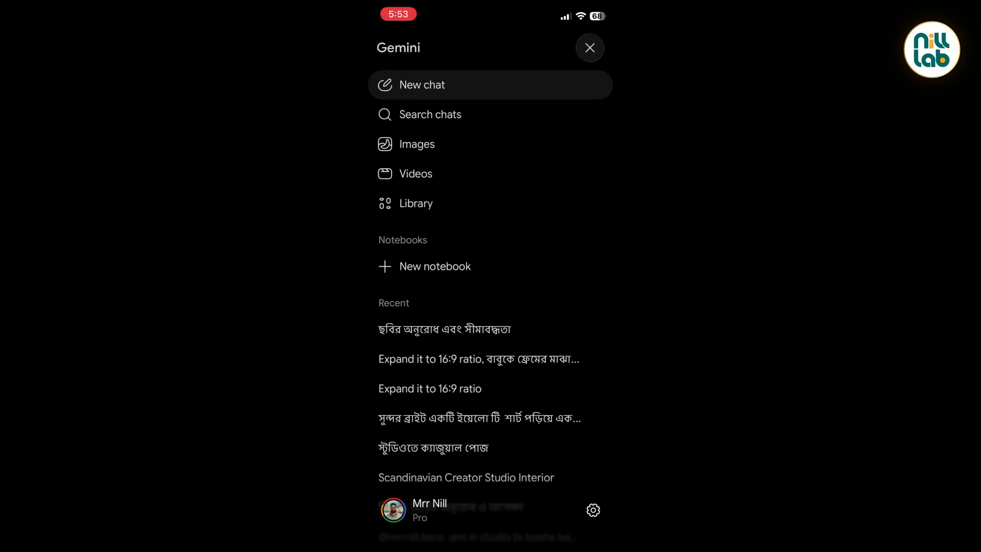
{"action": "left_click", "coordinate": [404, 510]}
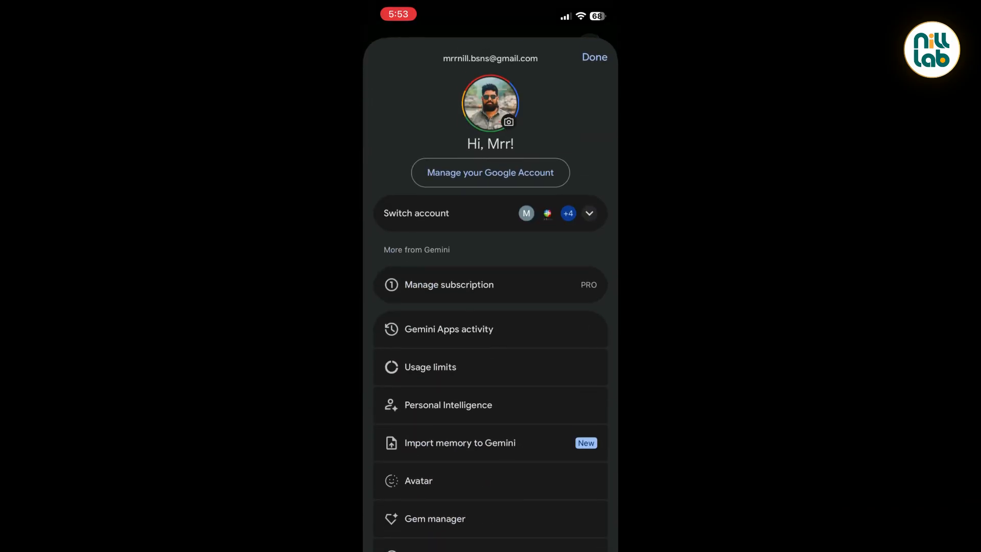
{"action": "left_click", "coordinate": [419, 481]}
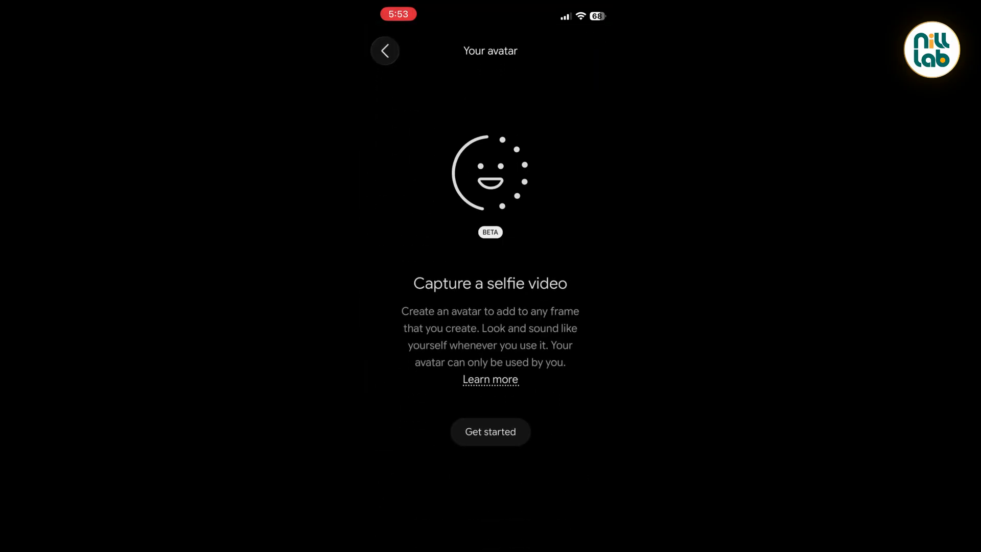
{"action": "left_click", "coordinate": [491, 432]}
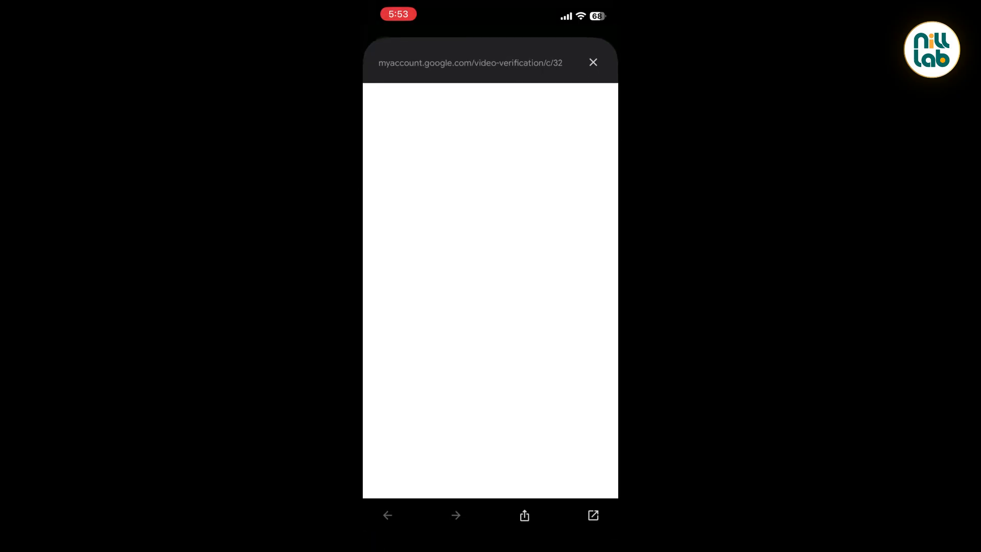
Record the selfie verification video for the avatar and close the page while it uploads
{"action": "left_click", "coordinate": [572, 394]}
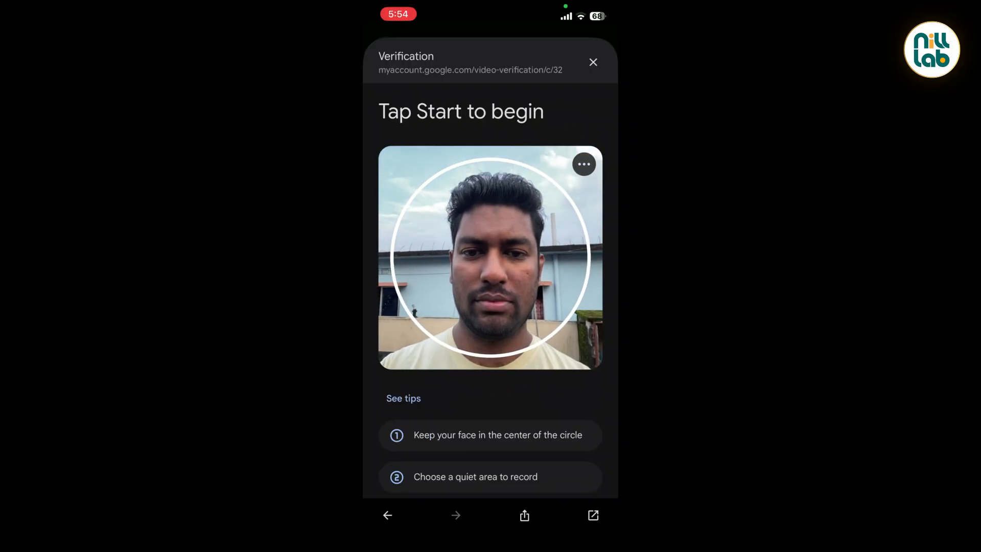
{"action": "scroll", "coordinate": [490, 306], "scroll_direction": "down", "scroll_amount": 2}
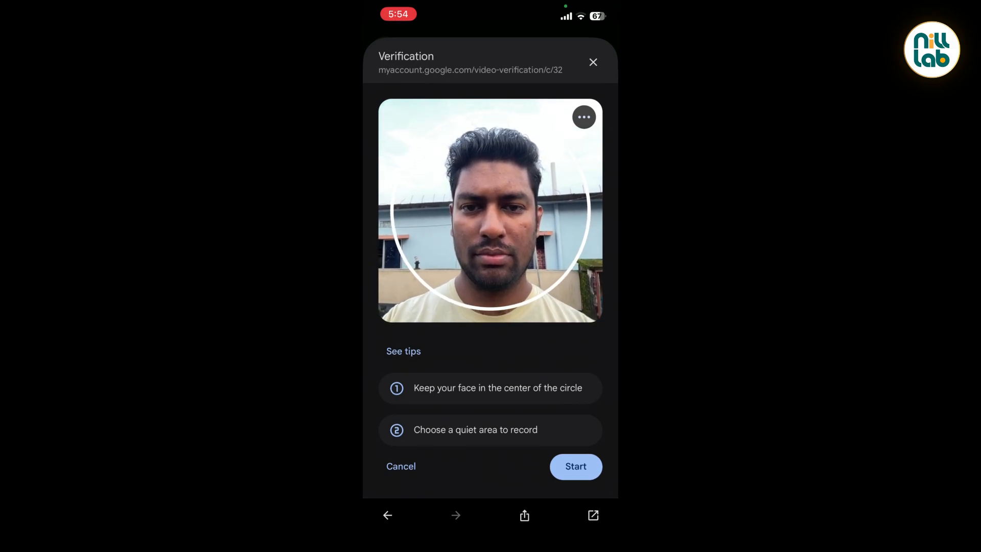
{"action": "left_click", "coordinate": [576, 466]}
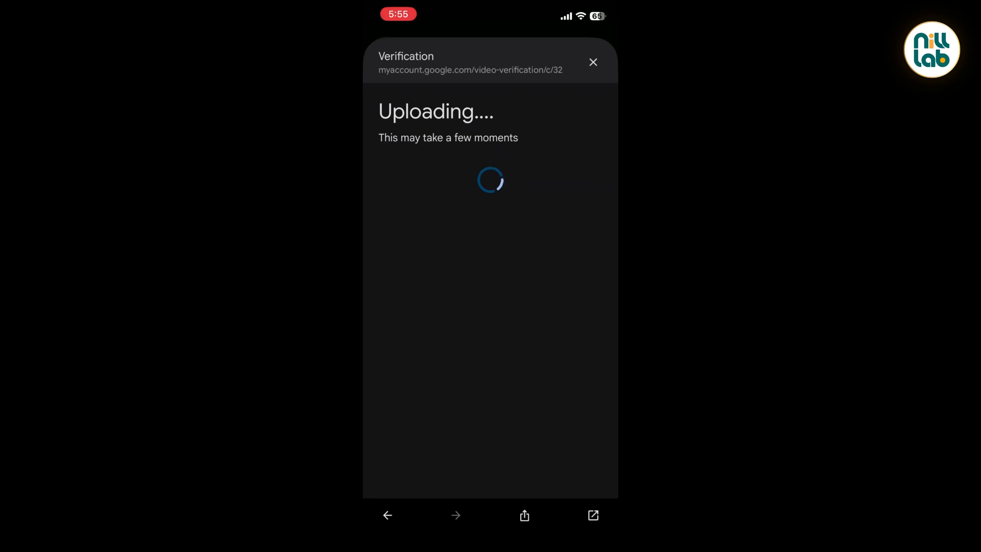
{"action": "left_click", "coordinate": [593, 61]}
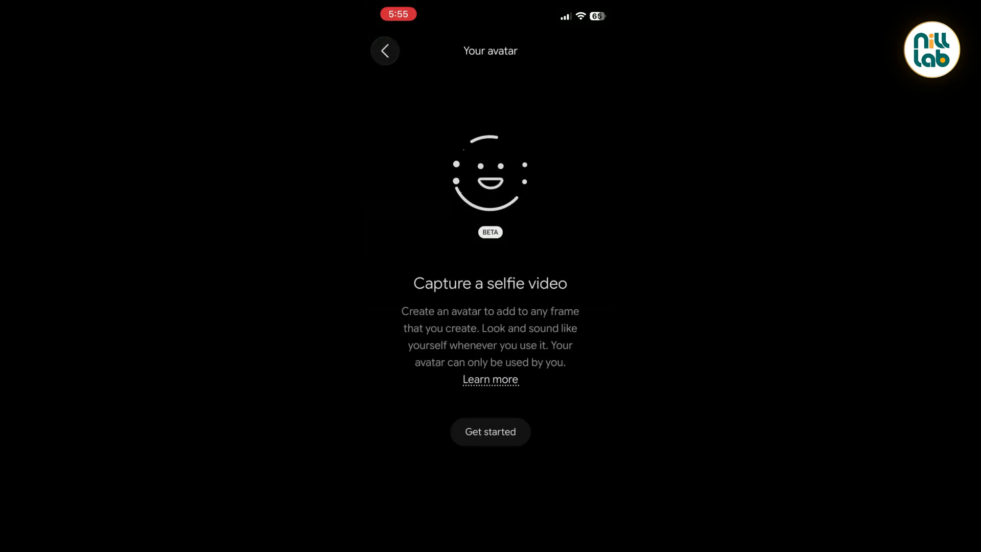
Return to the account settings, review the Avatar entry, and close the settings
{"action": "left_click", "coordinate": [385, 51]}
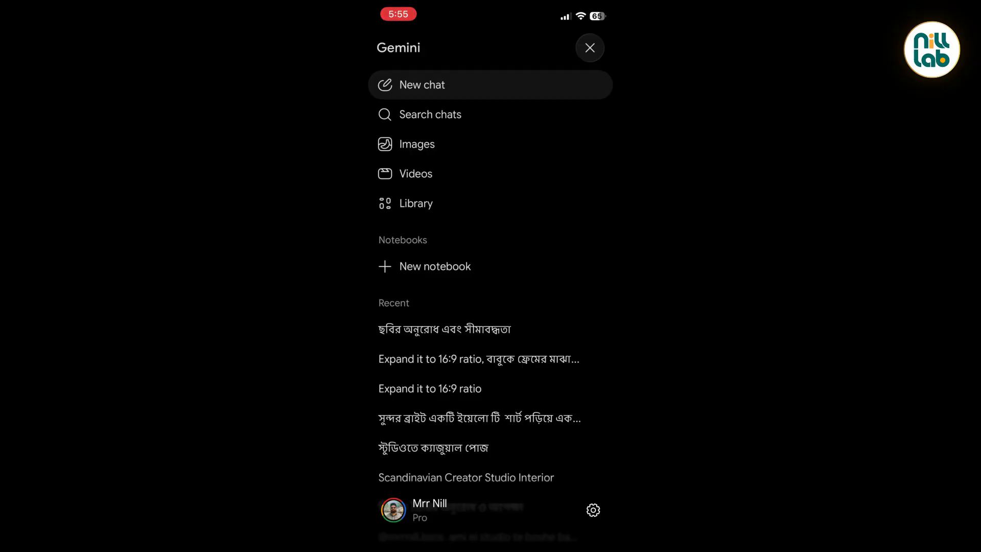
{"action": "left_click", "coordinate": [593, 510]}
{"action": "scroll", "coordinate": [491, 358], "scroll_direction": "down", "scroll_amount": 2}
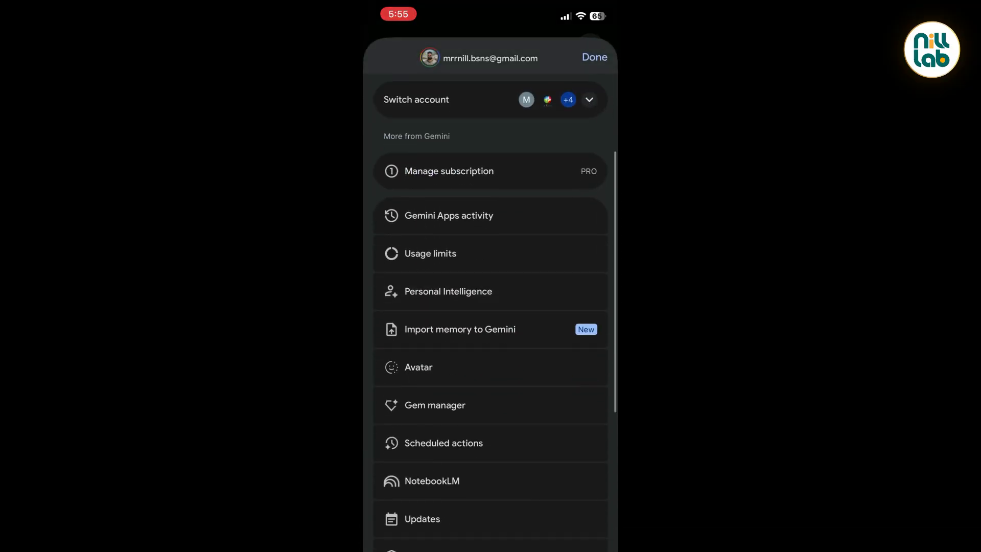
{"action": "left_click", "coordinate": [594, 57]}
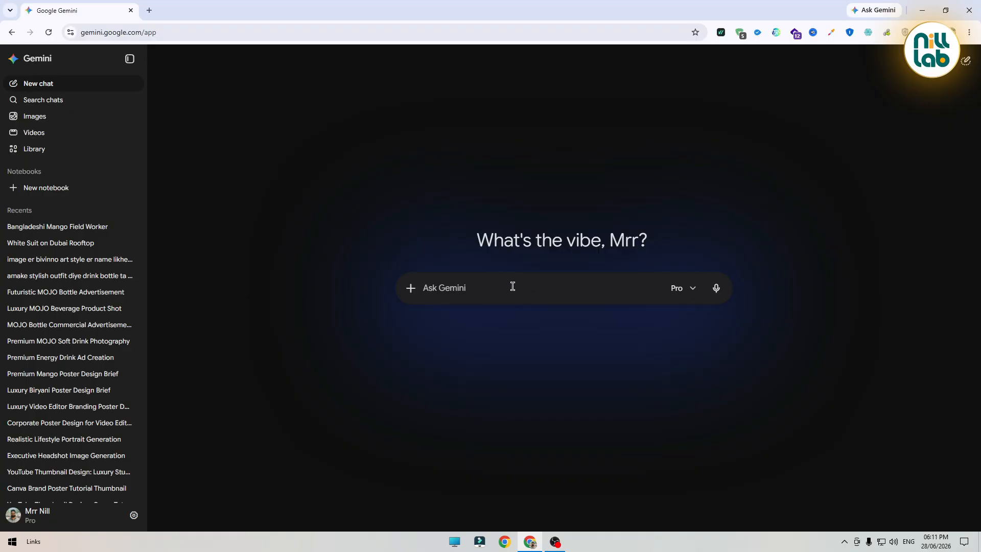
Mention your own avatar in a new chat prompt by picking your account handle from the mention list
{"action": "type", "text": "@"}
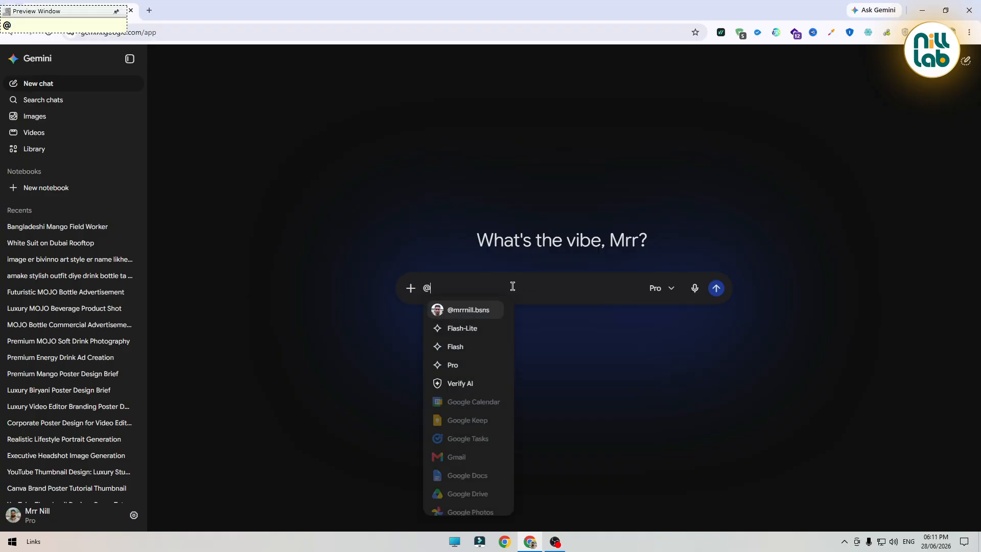
{"action": "left_click", "coordinate": [478, 318]}
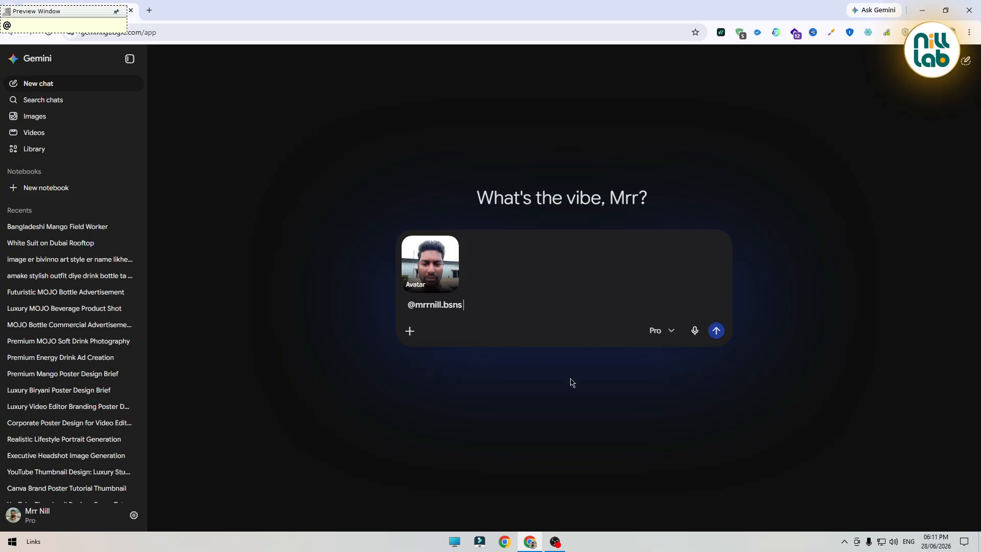
Write and submit the Bengali prompt asking the avatar to sit in a studio and say 'হ্যালো সবাইকে, আমার নতুন স্টুডিওতে সবাইকে স্বাগতম জানাচ্ছি'
{"action": "type", "text": "amake sundo"}
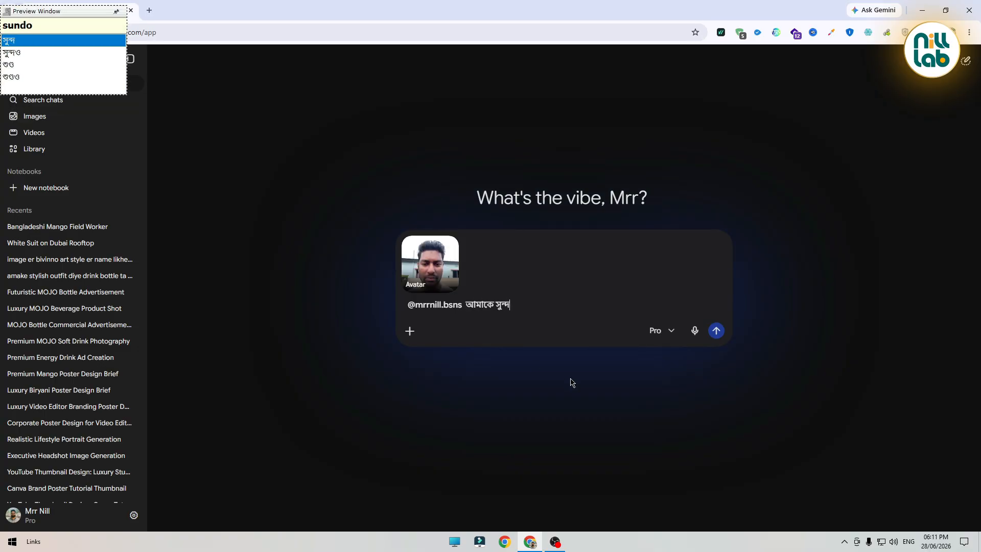
{"action": "type", "text": "r ekti s"}
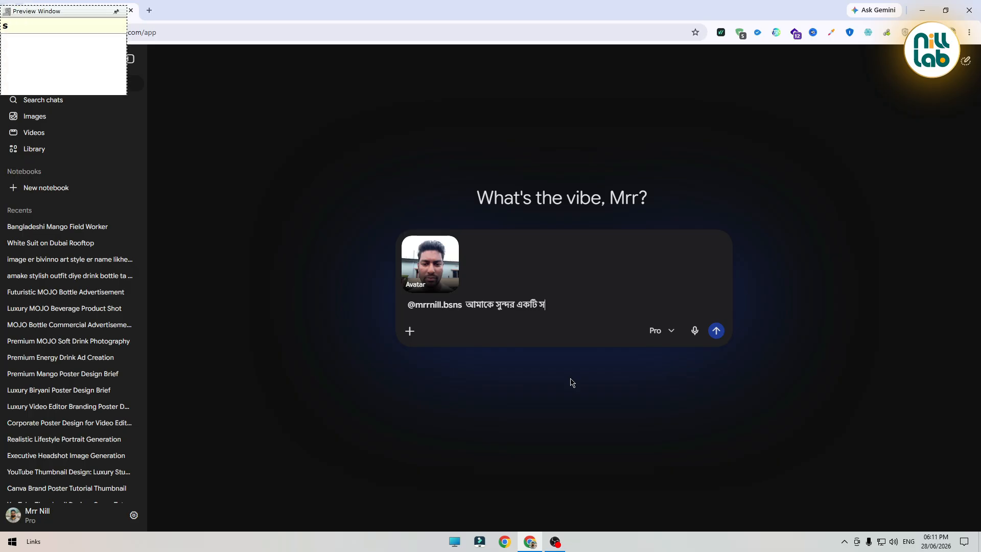
{"action": "type", "text": "TuDiote bo"}
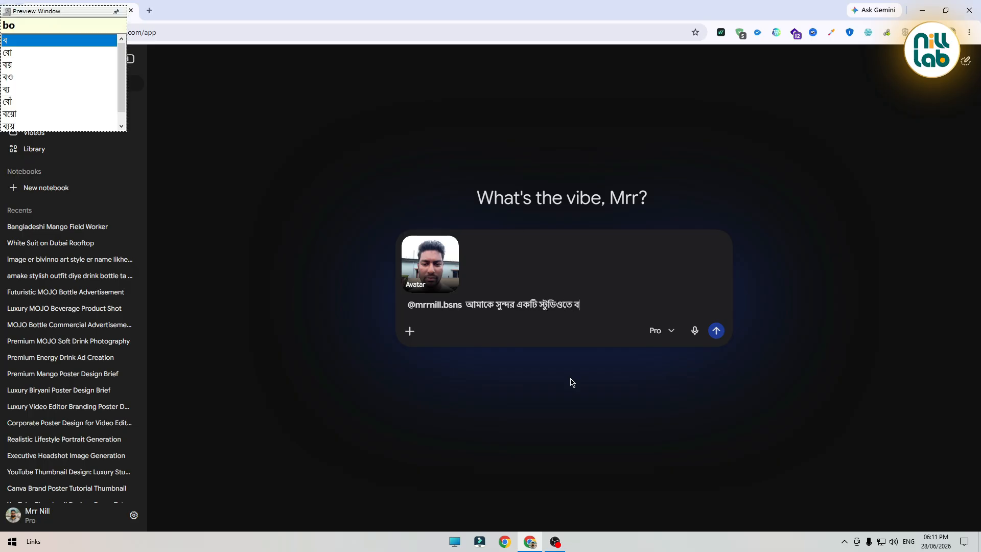
{"action": "type", "text": "siye ek"}
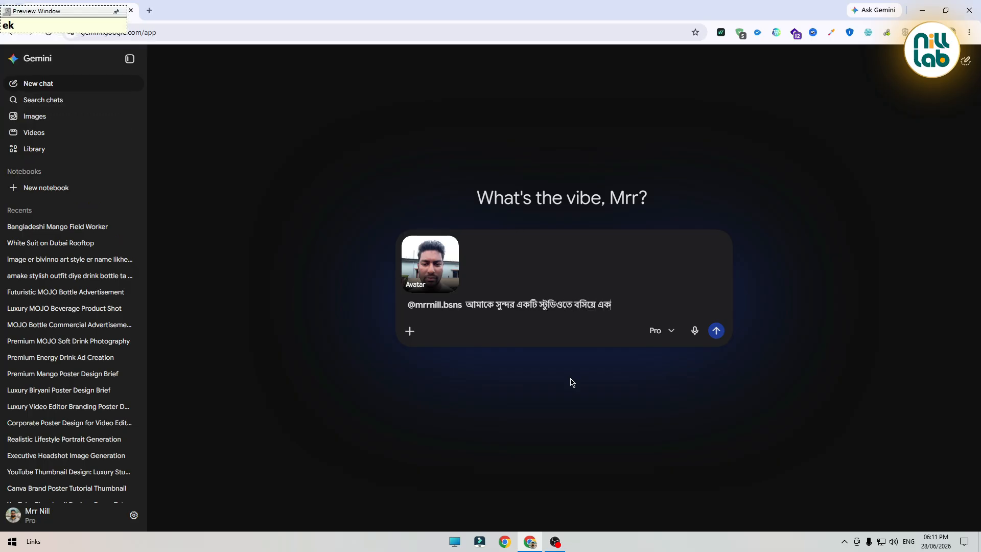
{"action": "type", "text": "Ta Dayolog"}
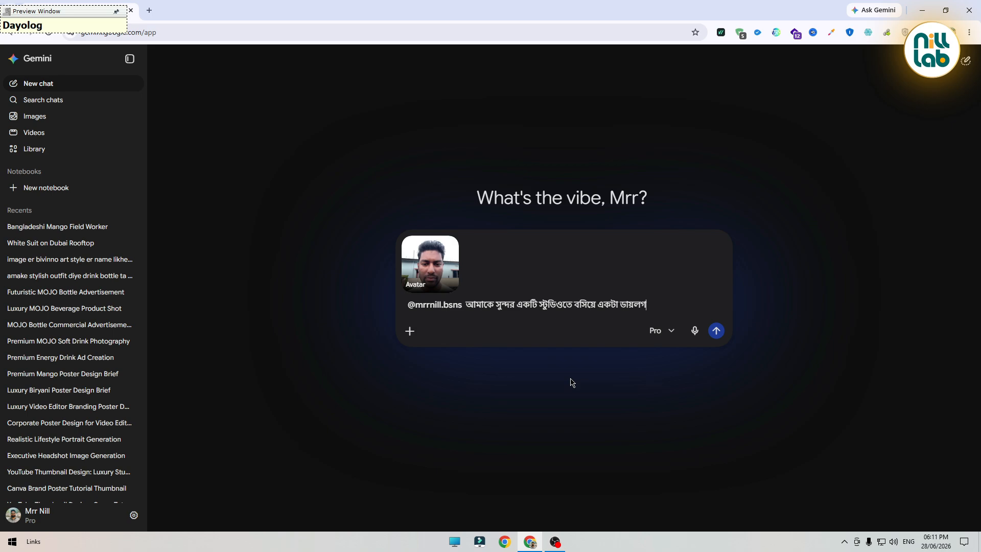
{"action": "type", "text": " bole dao"}
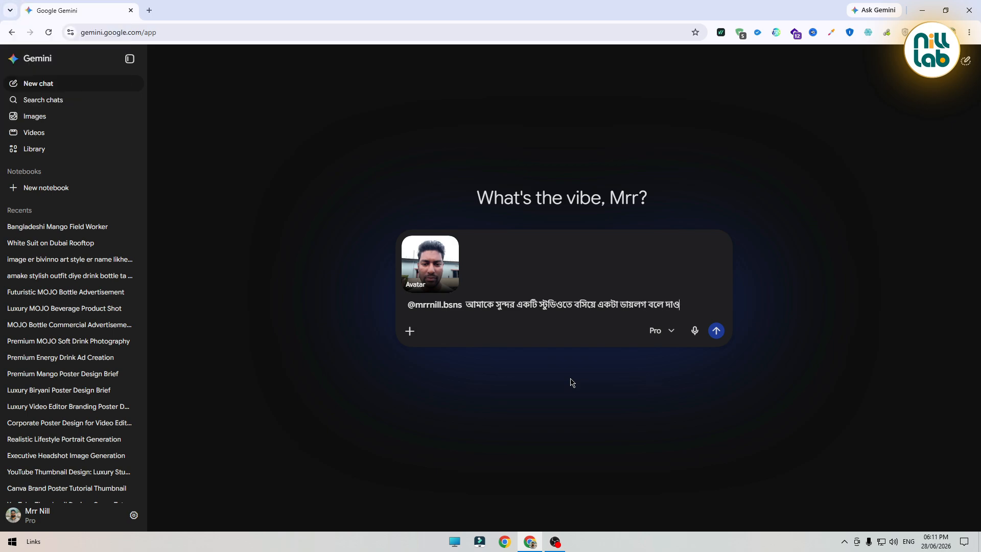
{"action": "type", "text": " erokom ze"}
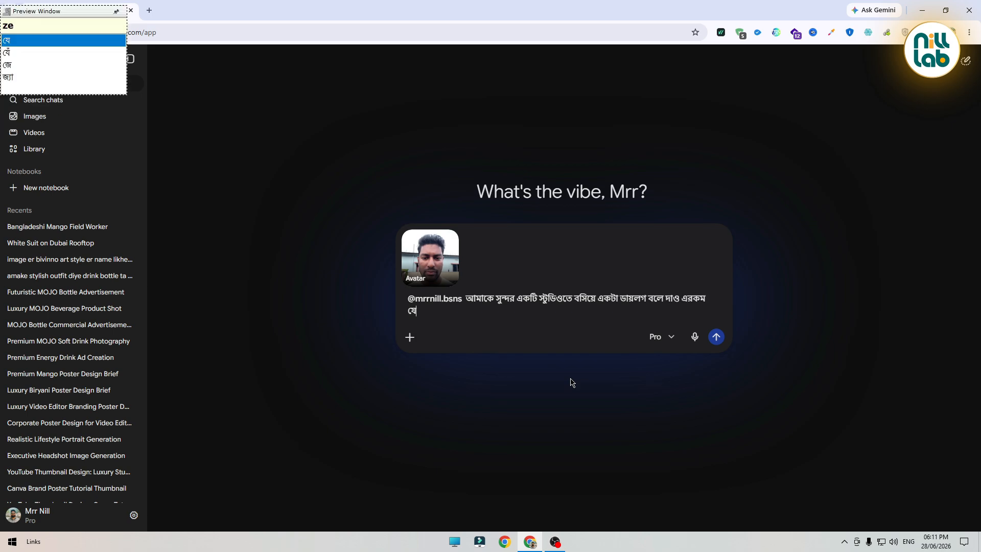
{"action": "type", "text": ": hyalo sobaike, a"}
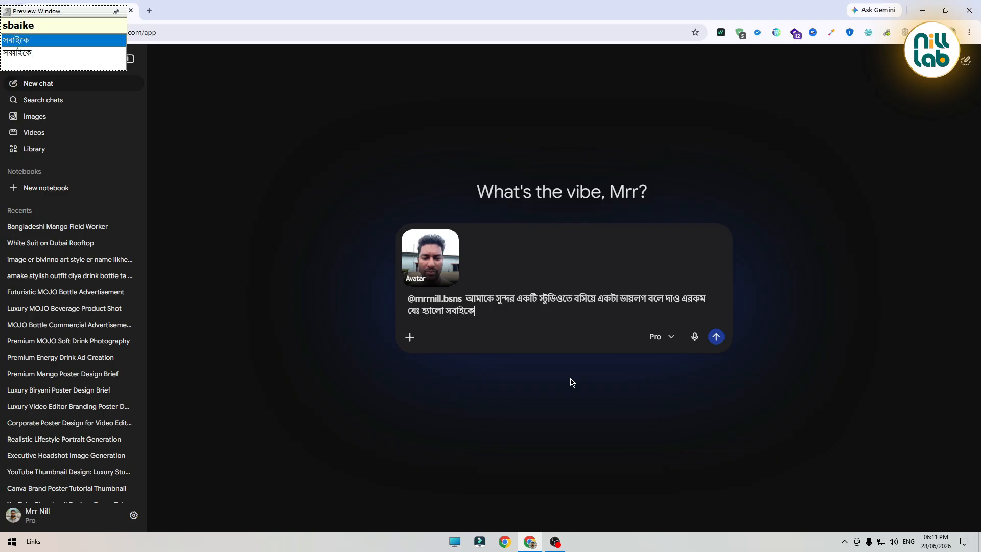
{"action": "type", "text": "mar notun "}
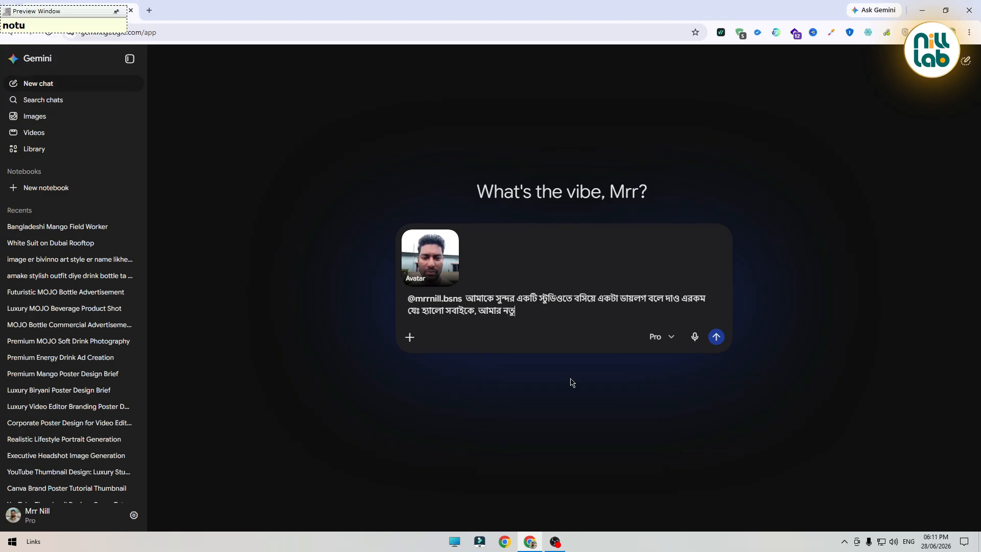
{"action": "type", "text": "sTuDiote sbaike swgoto"}
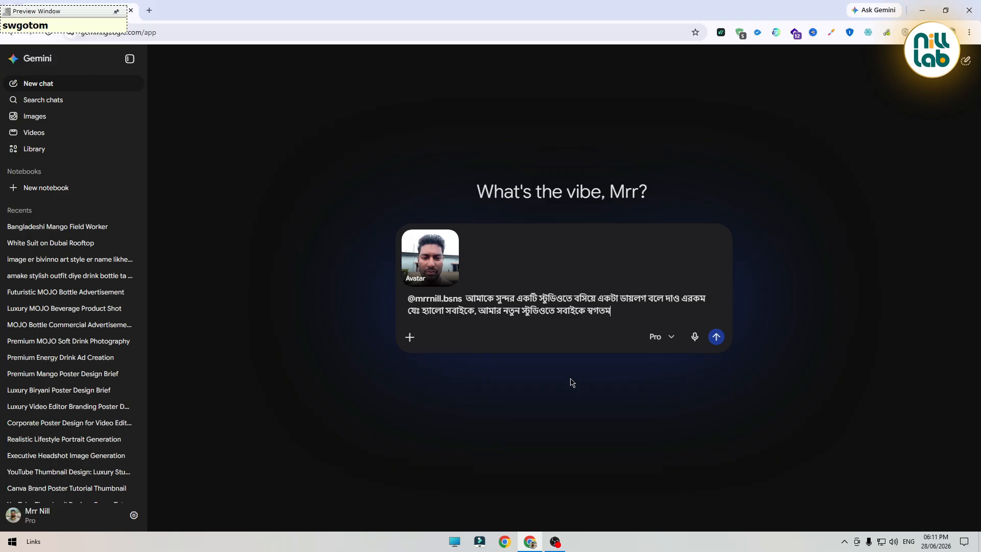
{"action": "key", "text": "BackSpace"}
{"action": "key", "text": "BackSpace"}
{"action": "key", "text": "BackSpace"}
{"action": "key", "text": "BackSpace"}
{"action": "type", "text": "agotom janacc"}
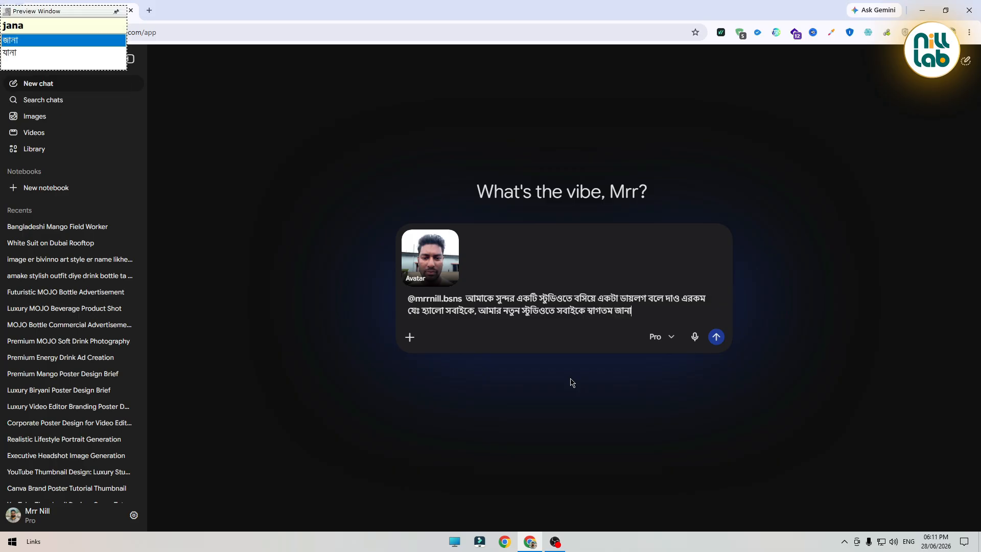
{"action": "type", "text": "hi"}
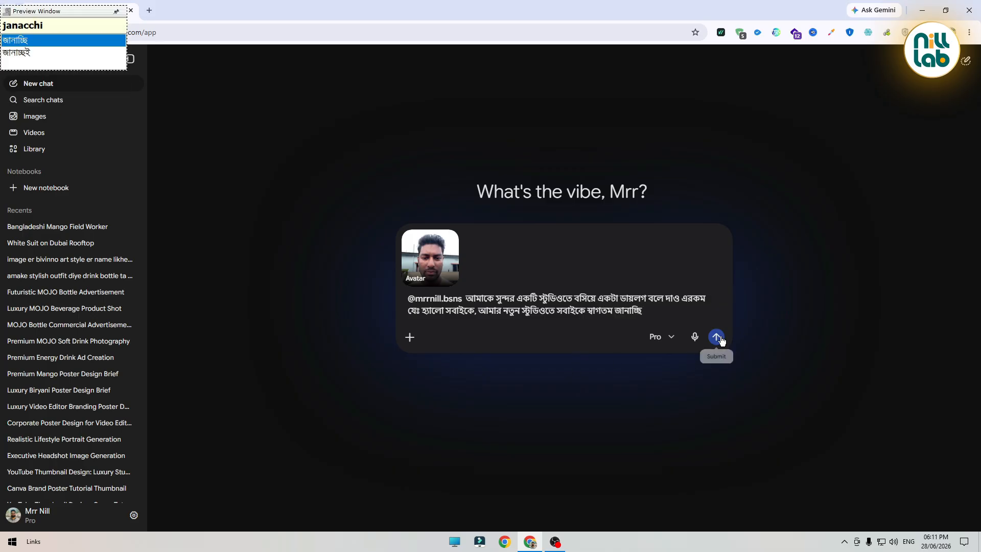
{"action": "left_click", "coordinate": [717, 338]}
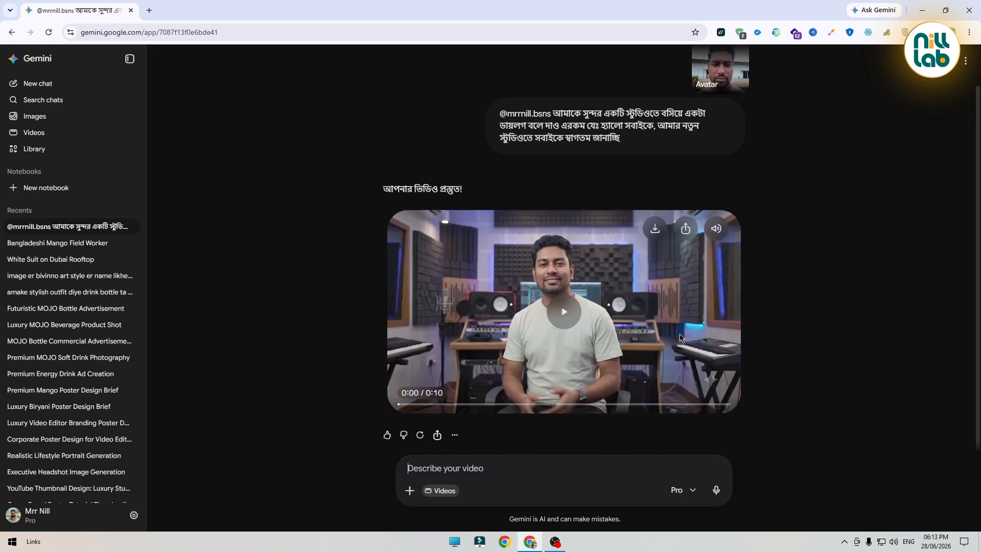
Play the generated avatar video to review it
{"action": "left_click", "coordinate": [565, 320]}
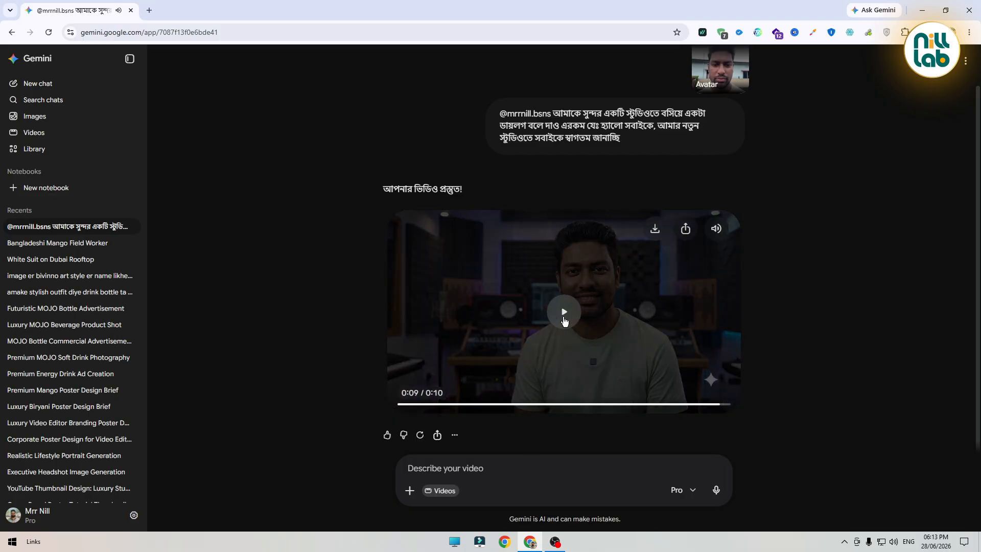
{"action": "mouse_move", "coordinate": [571, 276]}
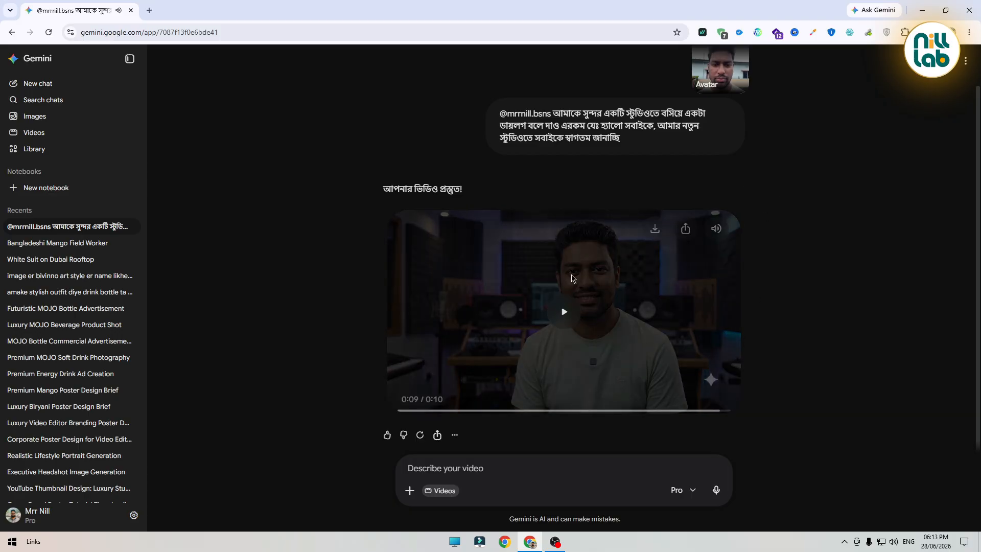
Open a new browser tab and go to Google Flow
{"action": "left_click", "coordinate": [149, 11]}
{"action": "type", "text": "low"}
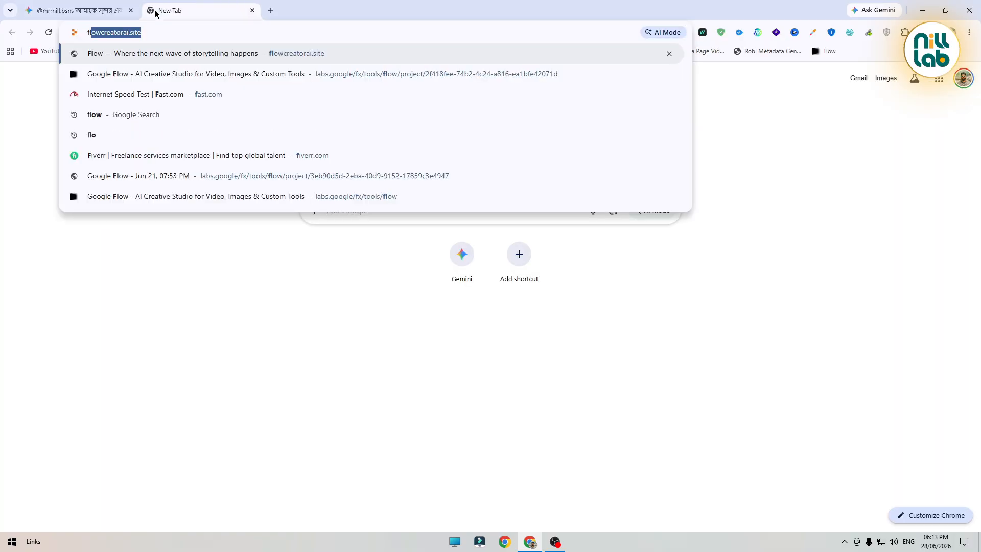
{"action": "key", "text": "Return"}
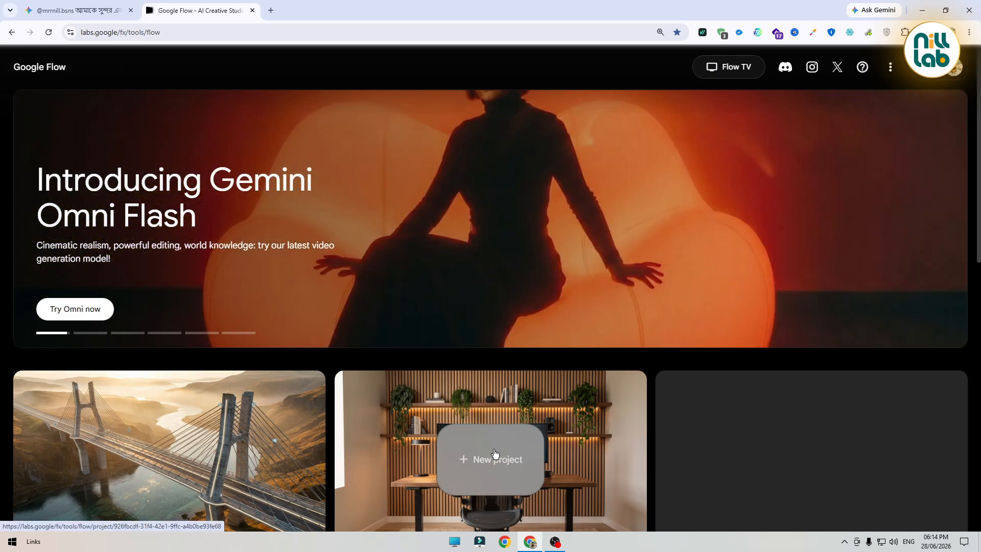
Start a new Flow project and upload the Oreo (1) image from the Pictures folder
{"action": "left_click", "coordinate": [495, 453]}
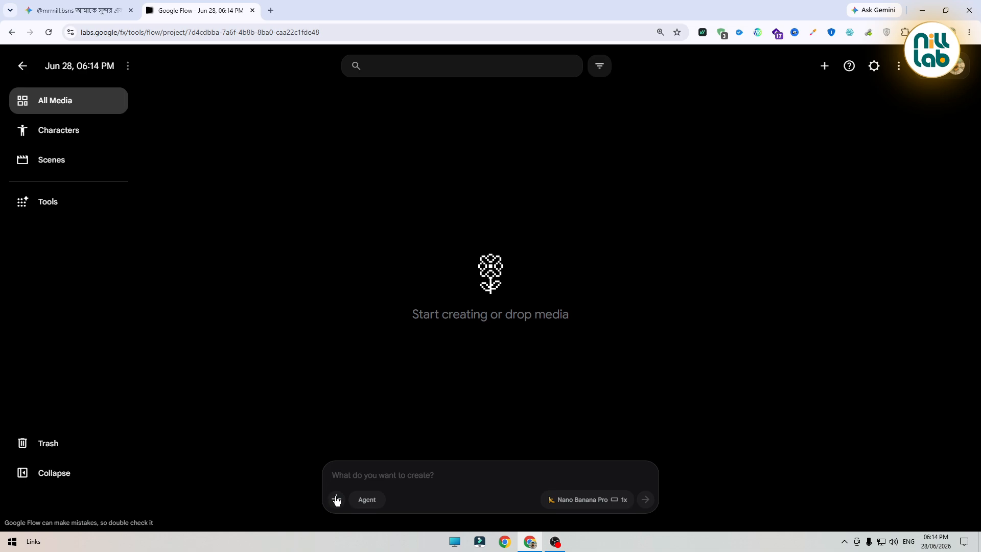
{"action": "left_click", "coordinate": [336, 500]}
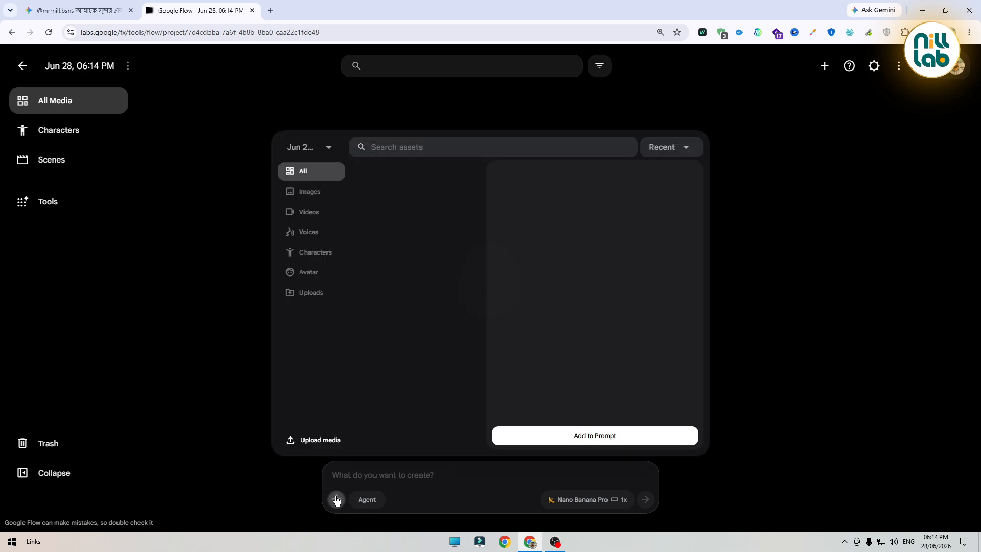
{"action": "left_click", "coordinate": [332, 442]}
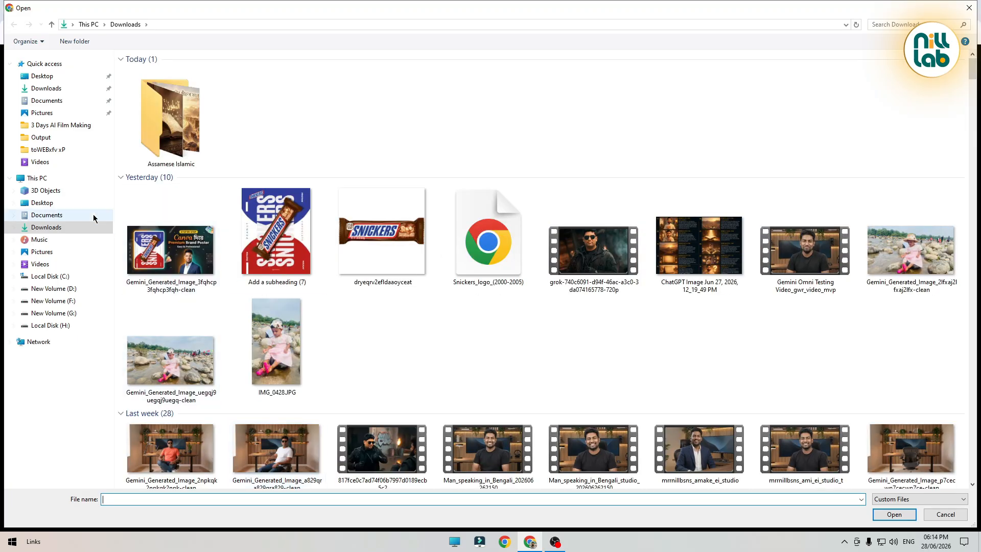
{"action": "left_click", "coordinate": [51, 113]}
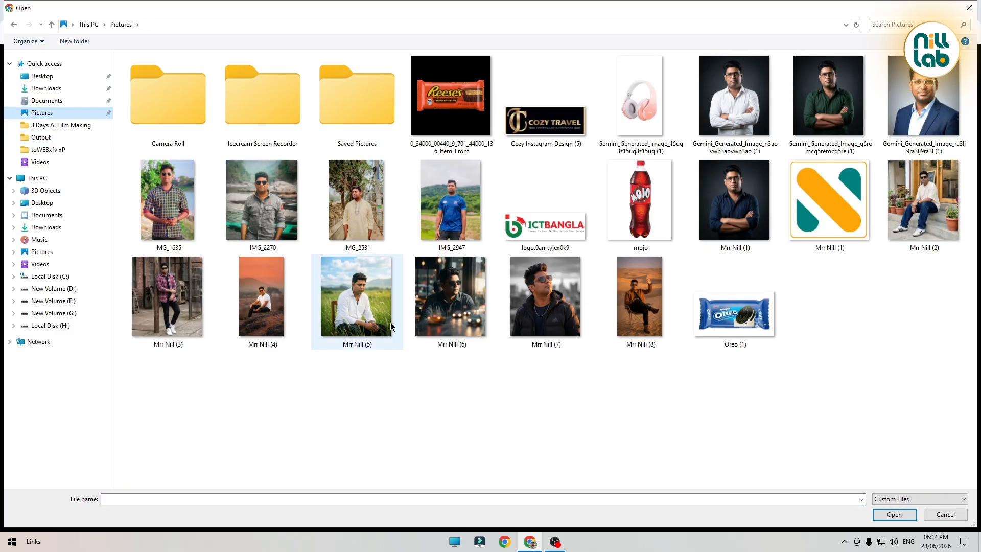
{"action": "double_click", "coordinate": [750, 305]}
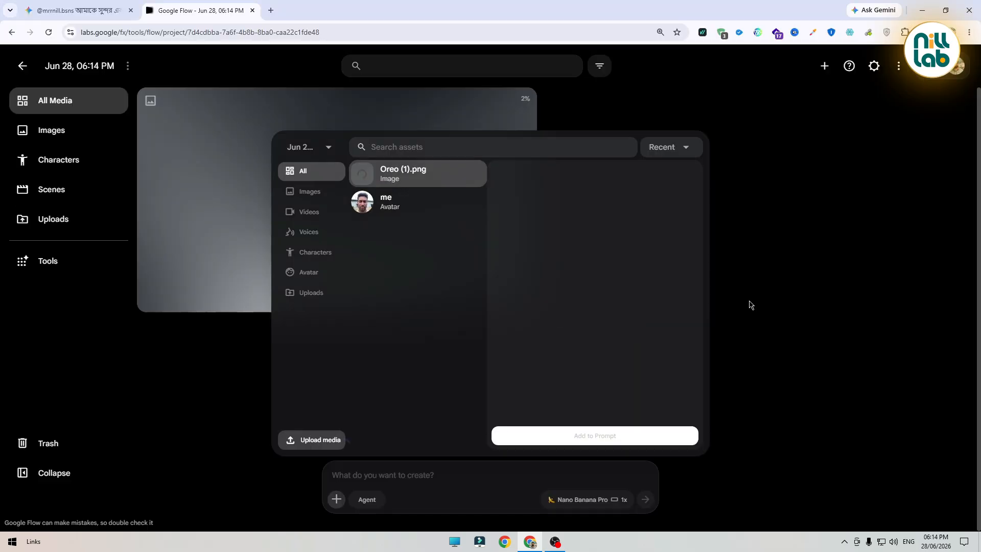
Begin the prompt by adding the 'me' avatar to it
{"action": "left_click", "coordinate": [415, 478]}
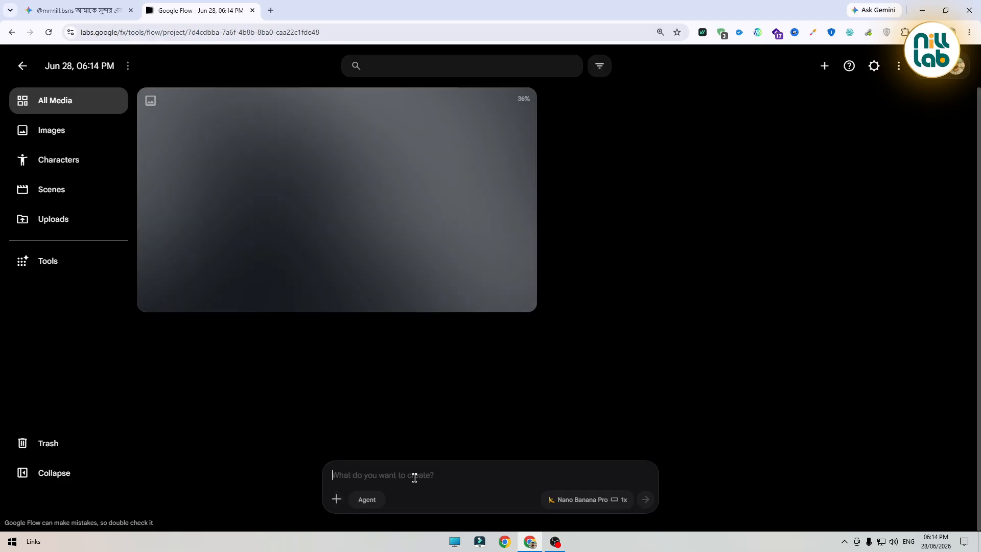
{"action": "type", "text": "@"}
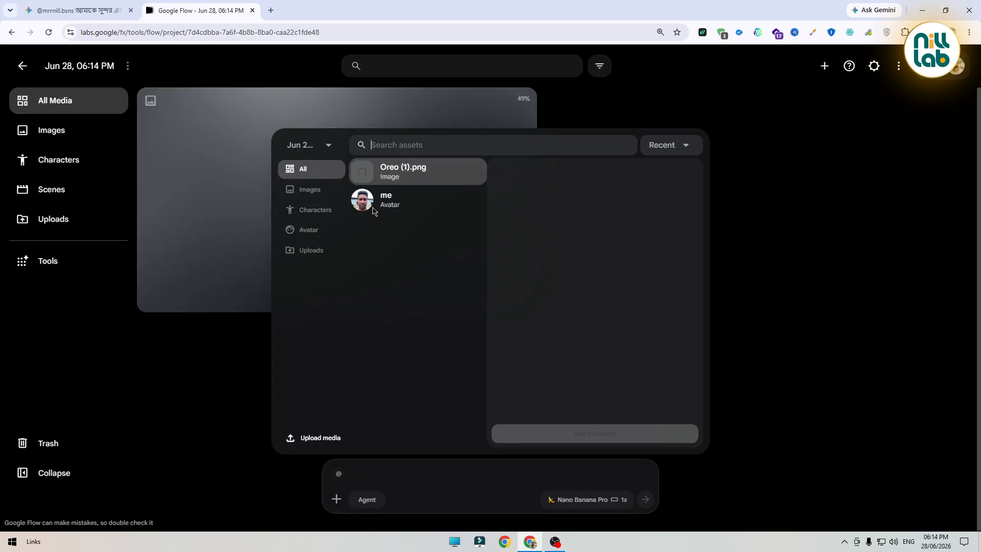
{"action": "left_click", "coordinate": [401, 203]}
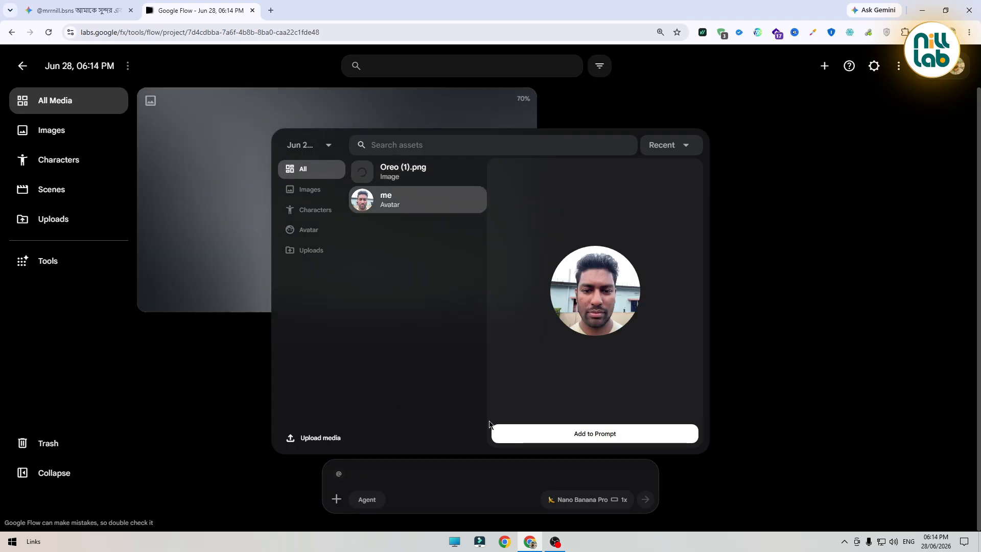
{"action": "left_click", "coordinate": [573, 435]}
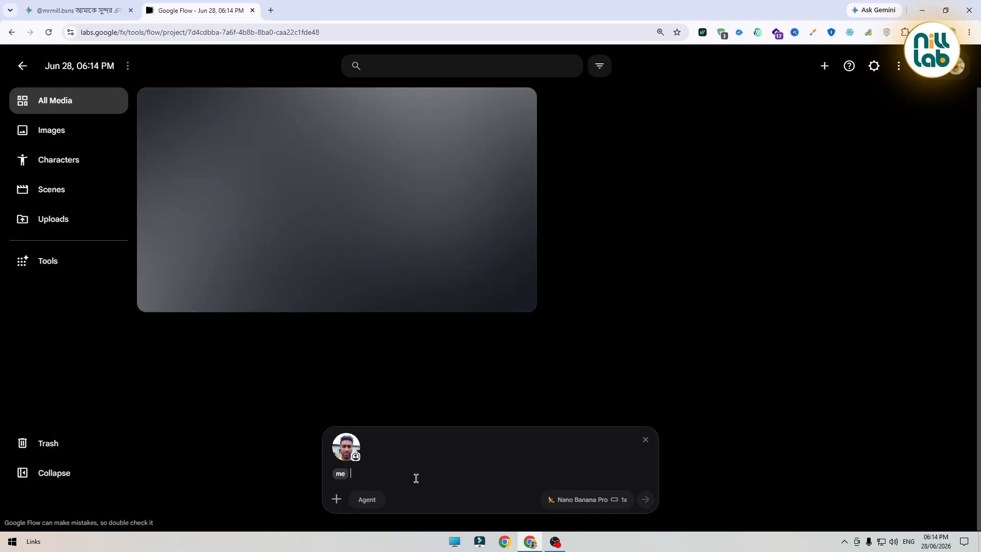
Continue the prompt with 'amar face use kore ei biscuit', the Oreo (1).png reference, and 'er jonno ekta ugc ad video make kore daw jekhane banglay dialogue thakbe'
{"action": "type", "text": "amar face use kore ei biscuit @"}
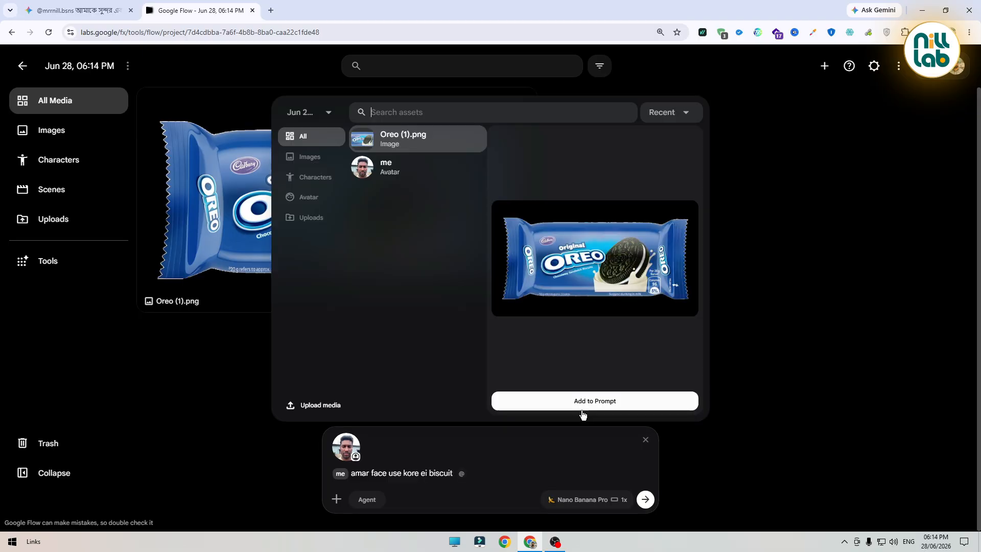
{"action": "left_click", "coordinate": [613, 407]}
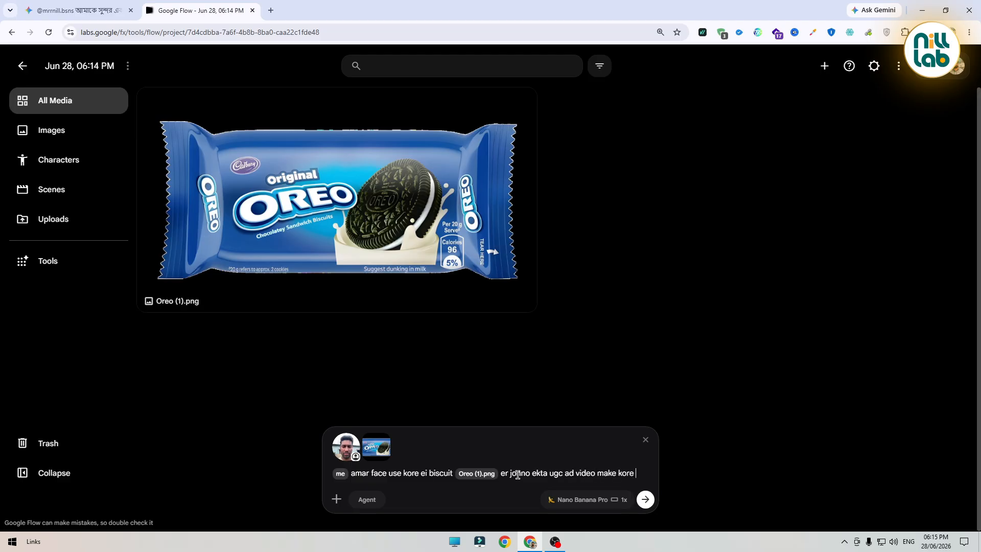
{"action": "type", "text": "daw jekhane banglay dialogue thak"}
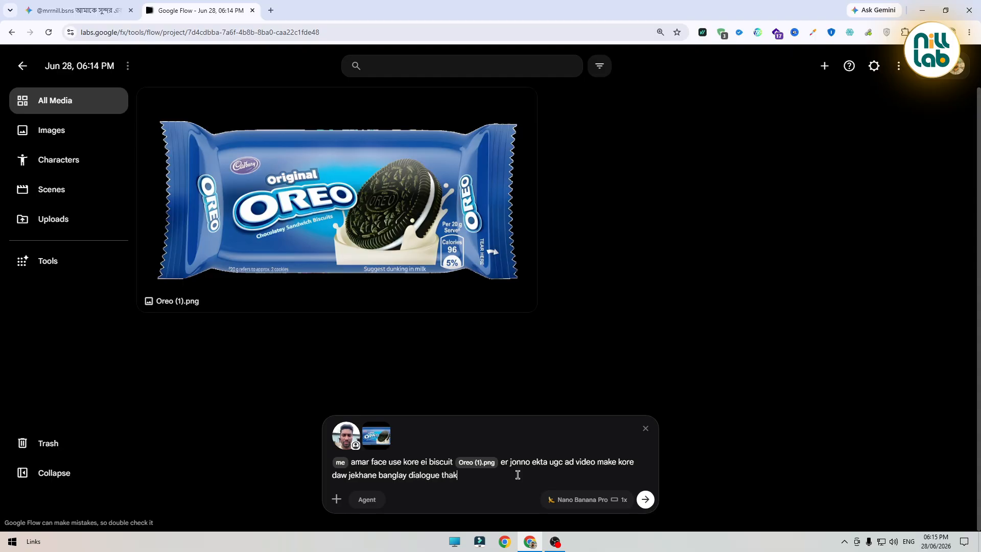
Generate the video in Ingredients mode at 9:16 with the Omni Flash model
{"action": "left_click", "coordinate": [586, 501]}
{"action": "left_click", "coordinate": [608, 370]}
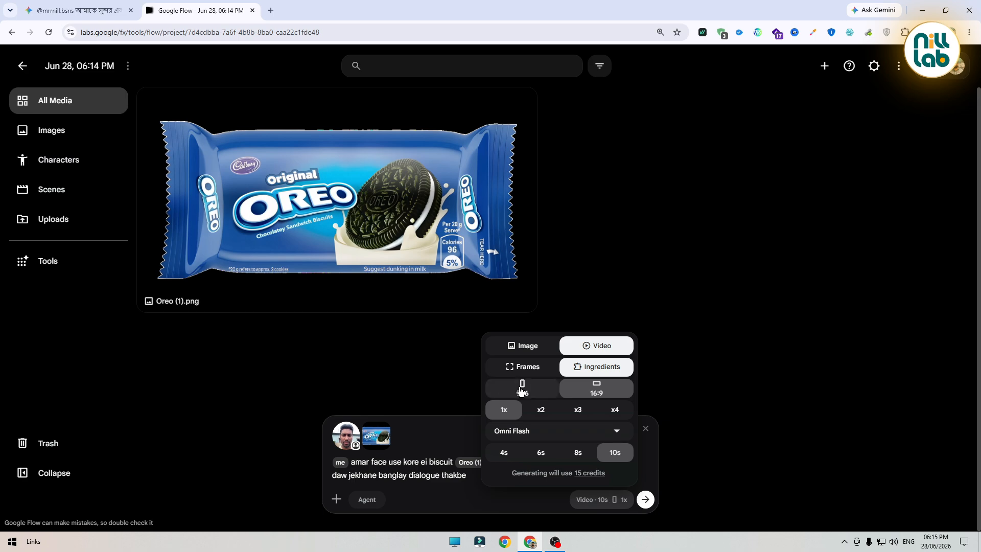
{"action": "left_click", "coordinate": [521, 389]}
{"action": "left_click", "coordinate": [550, 438]}
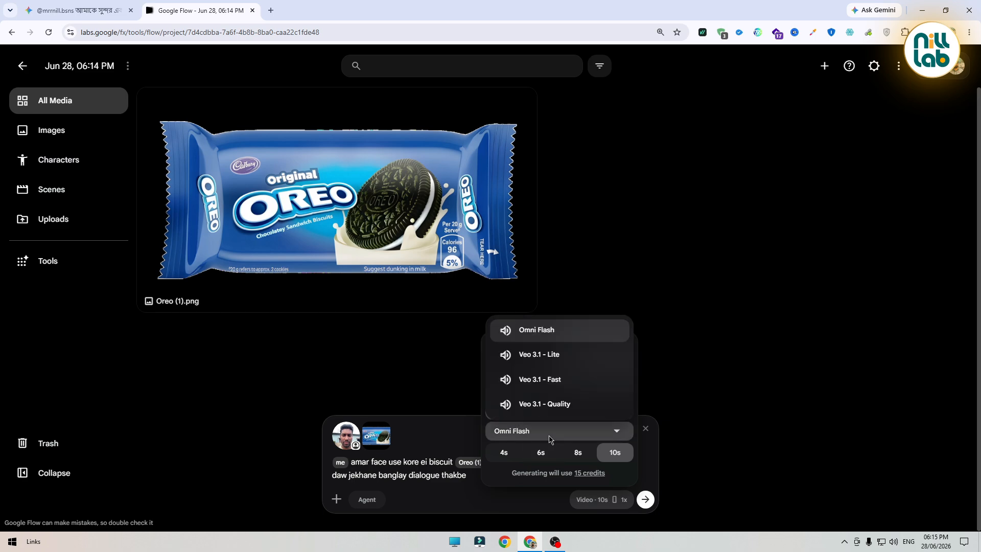
{"action": "left_click", "coordinate": [589, 333]}
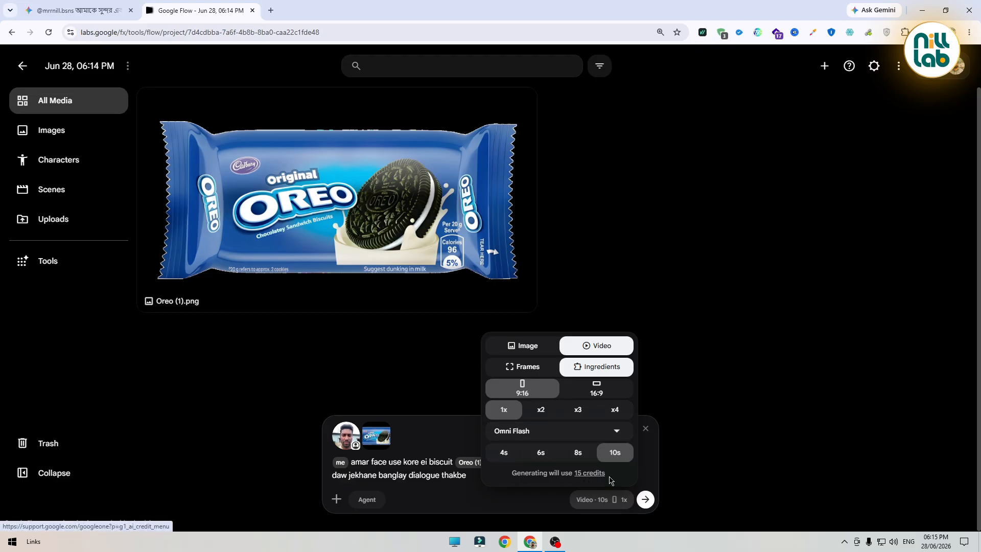
{"action": "left_click", "coordinate": [646, 500]}
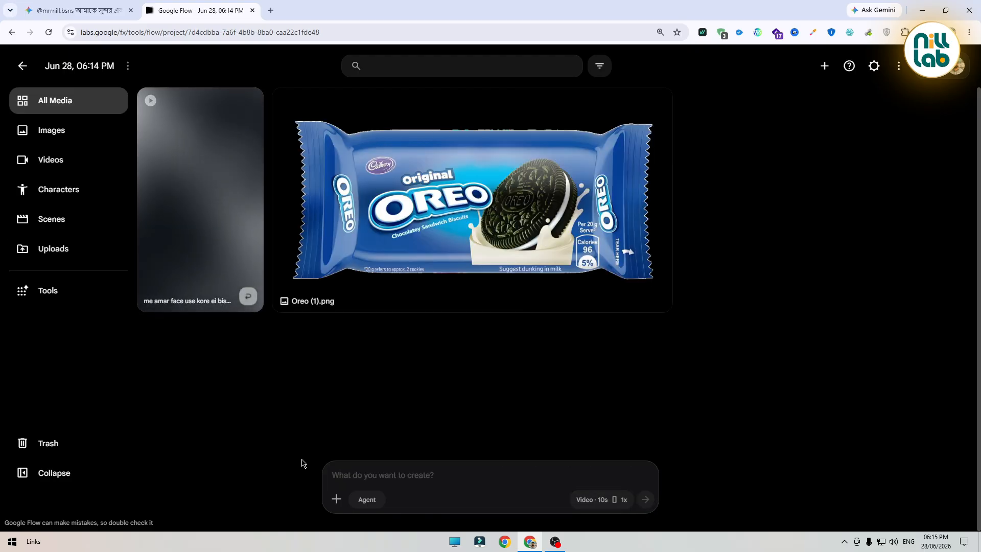
Upload the studio image Gemini_Generated_Image_p7cecwp7cecwp7ce-clean from Downloads into the project
{"action": "left_click", "coordinate": [337, 500]}
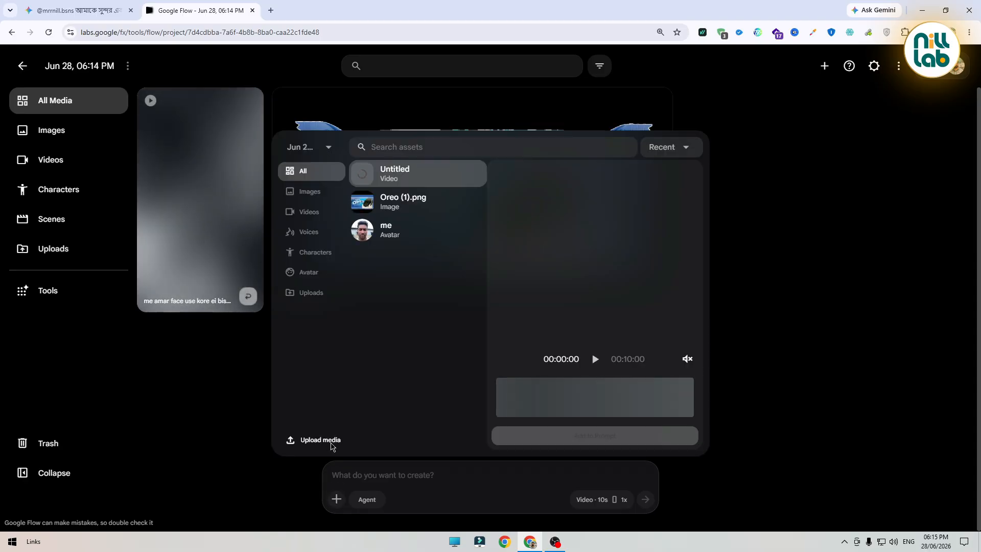
{"action": "left_click", "coordinate": [331, 440]}
{"action": "left_click", "coordinate": [58, 92]}
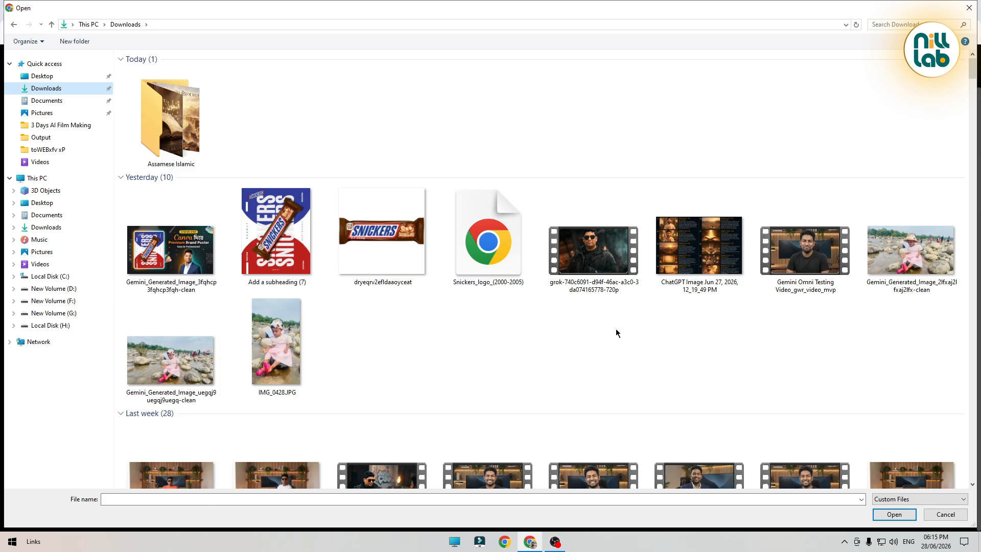
{"action": "scroll", "coordinate": [617, 333], "scroll_direction": "down", "scroll_amount": 5}
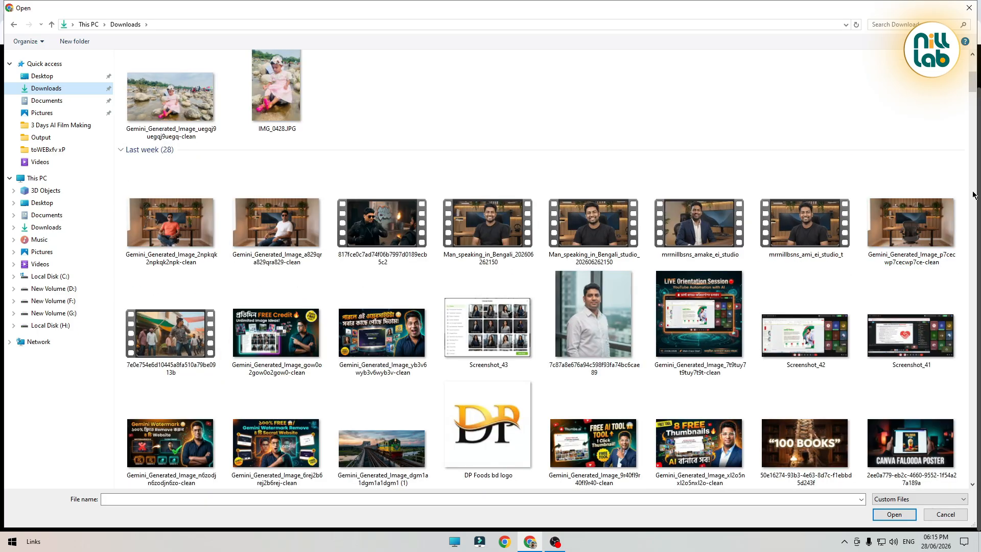
{"action": "double_click", "coordinate": [886, 231]}
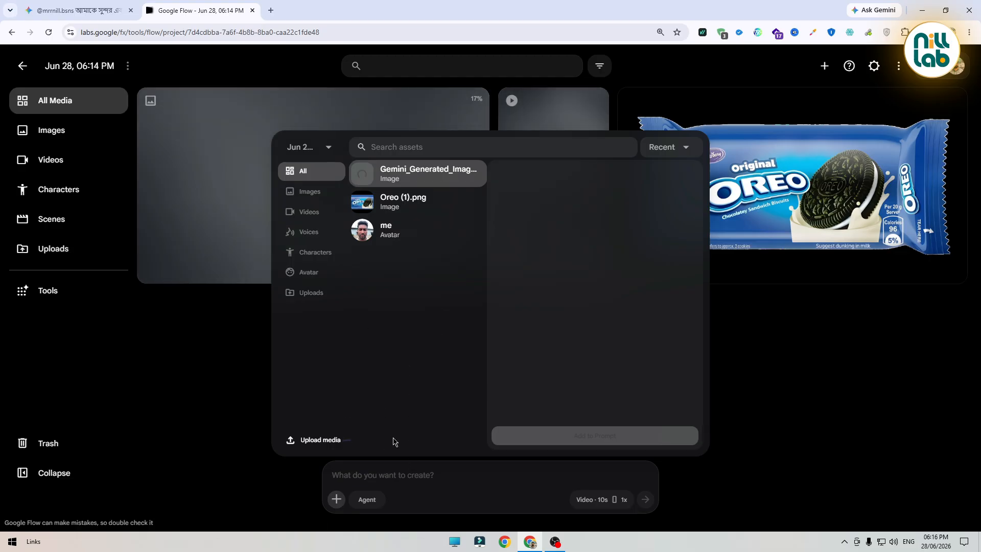
Start a new prompt with the 'me' avatar, 'amake ei studio', and the uploaded studio image reference
{"action": "left_click", "coordinate": [390, 476]}
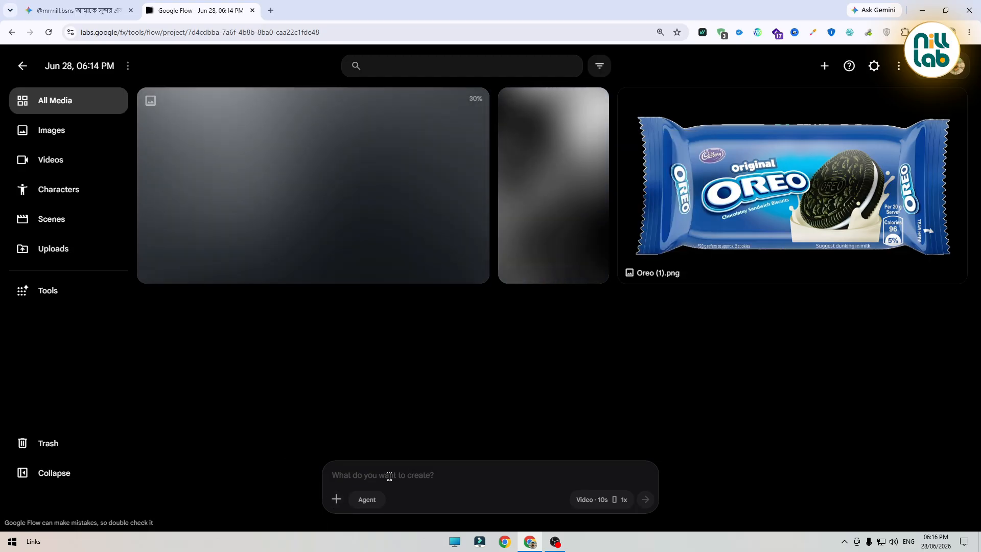
{"action": "type", "text": "@"}
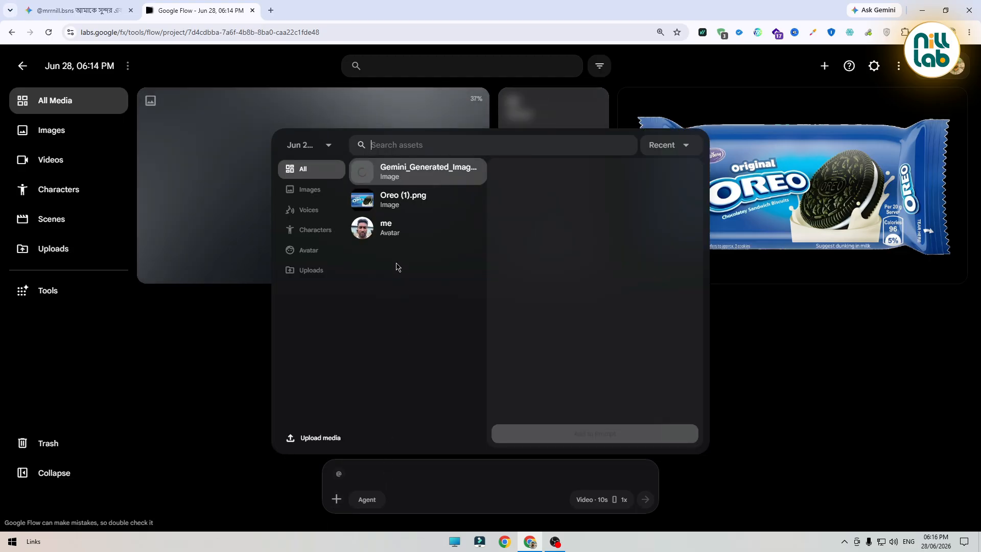
{"action": "left_click", "coordinate": [392, 234]}
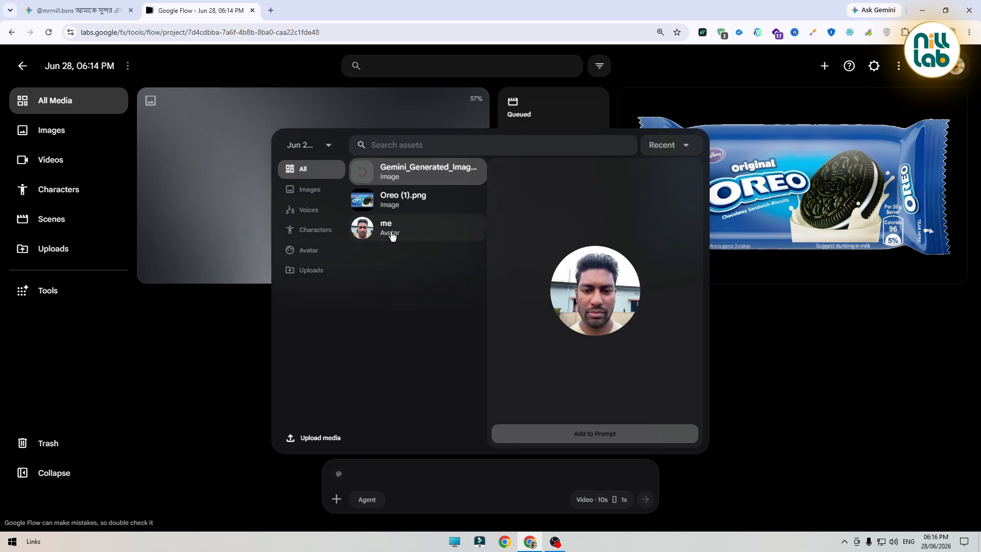
{"action": "left_click", "coordinate": [618, 435]}
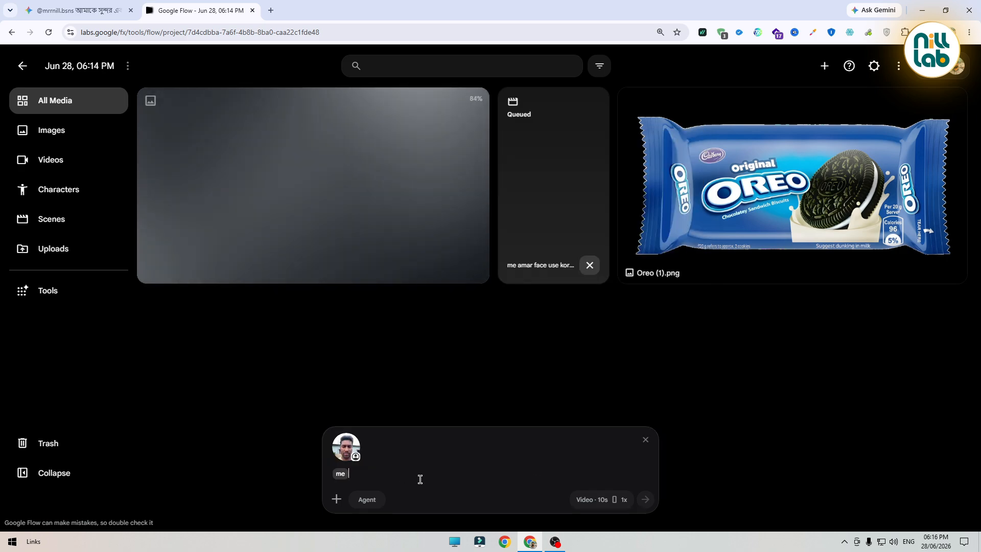
{"action": "type", "text": "amake ei studio @"}
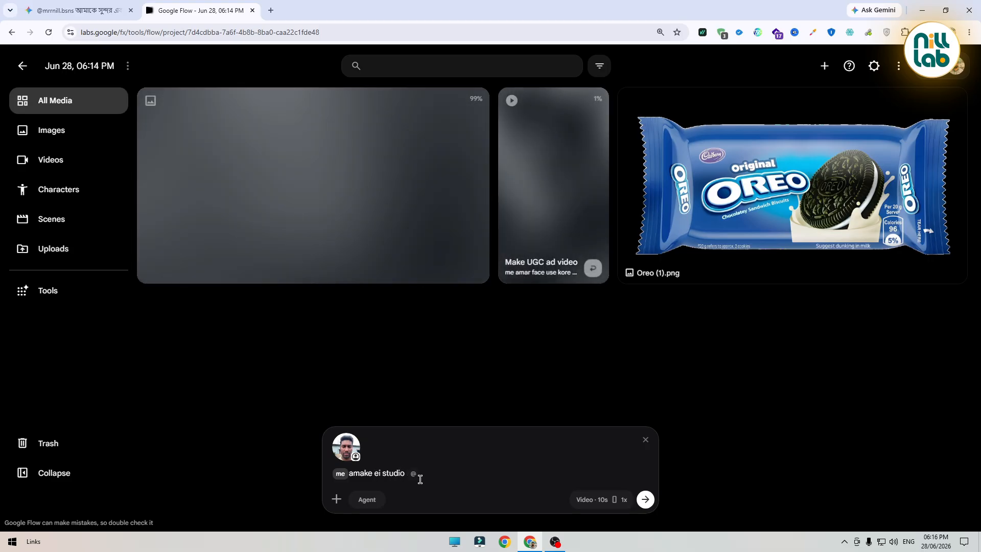
{"action": "left_click", "coordinate": [414, 474]}
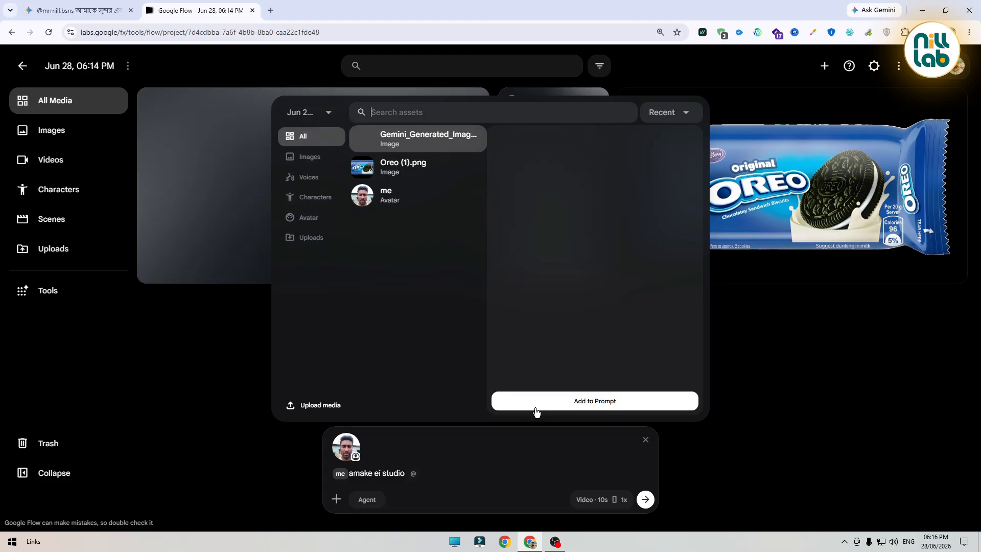
{"action": "left_click", "coordinate": [542, 404]}
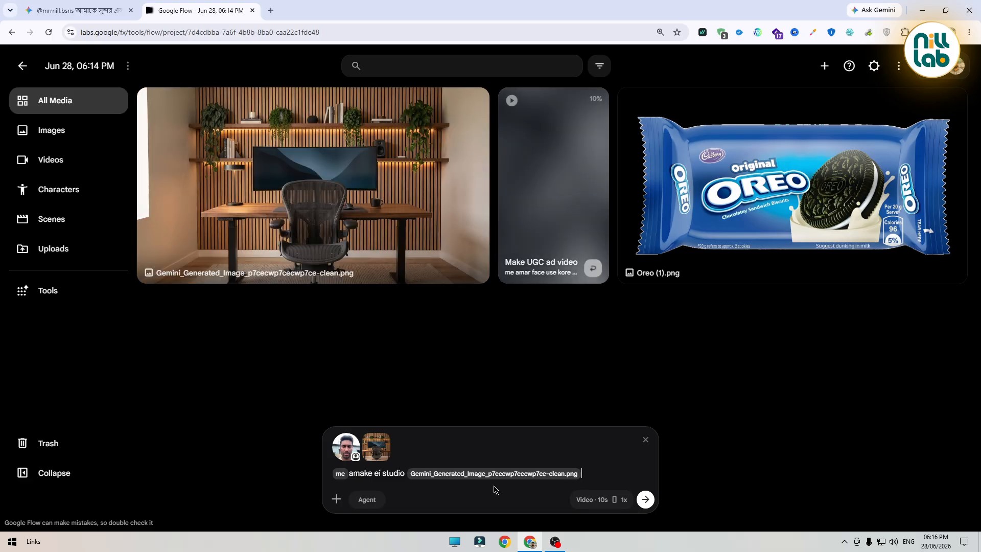
Finish the prompt with 'te boshiye yellow color er ekta t shirt poriye ekta funny dialogue add kore daw banglay' and set 16:9
{"action": "type", "text": "te boshiye ye"}
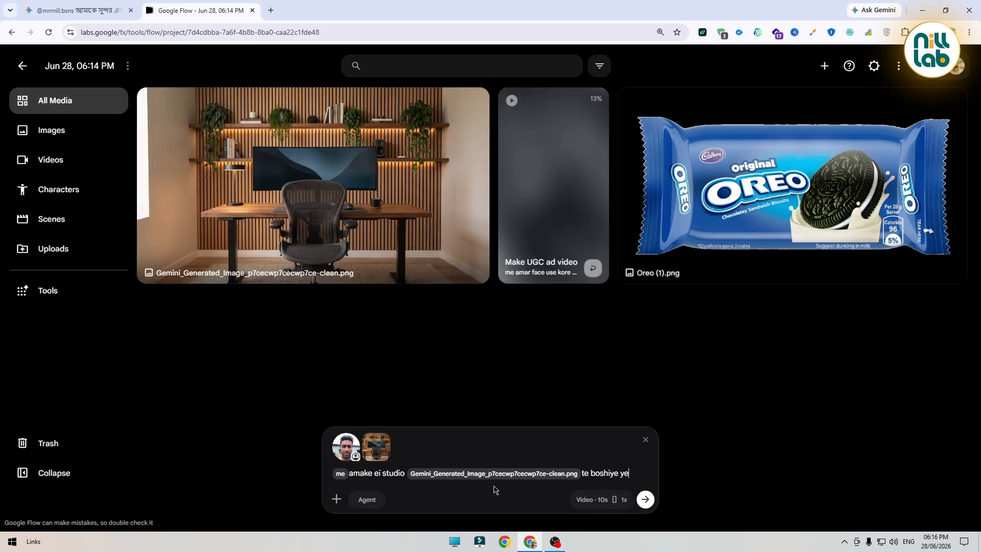
{"action": "type", "text": "llow color e"}
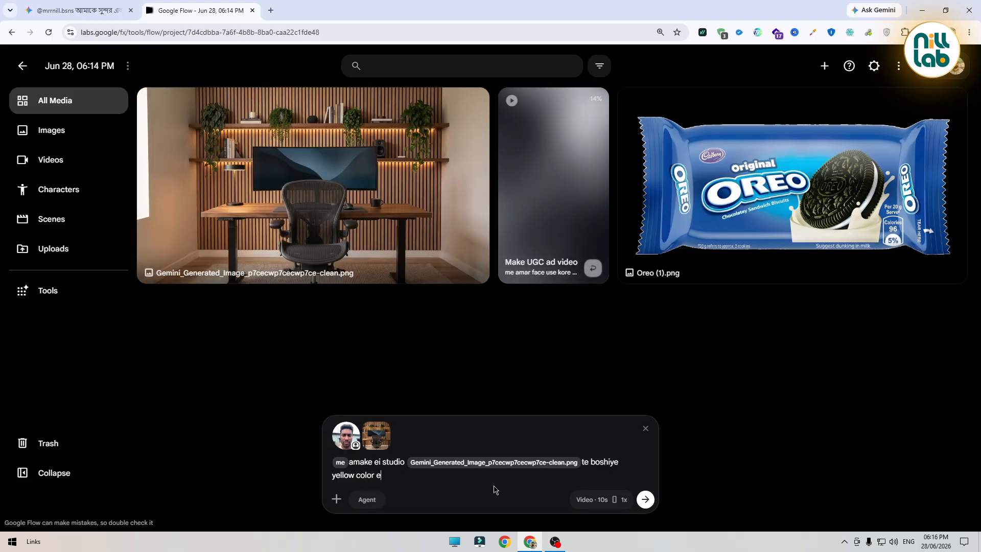
{"action": "type", "text": "r ekta t shirt poriye"}
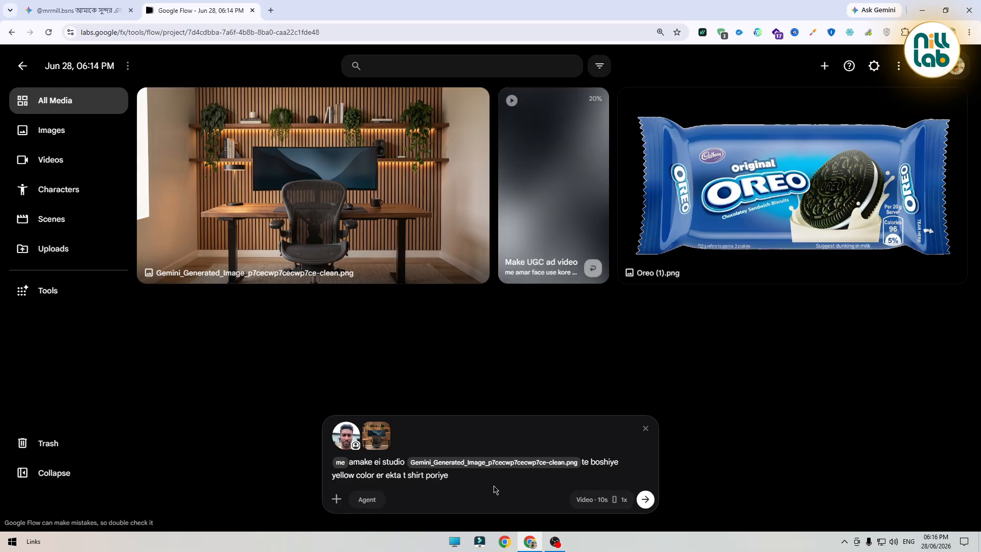
{"action": "type", "text": " ekta funny dialog"}
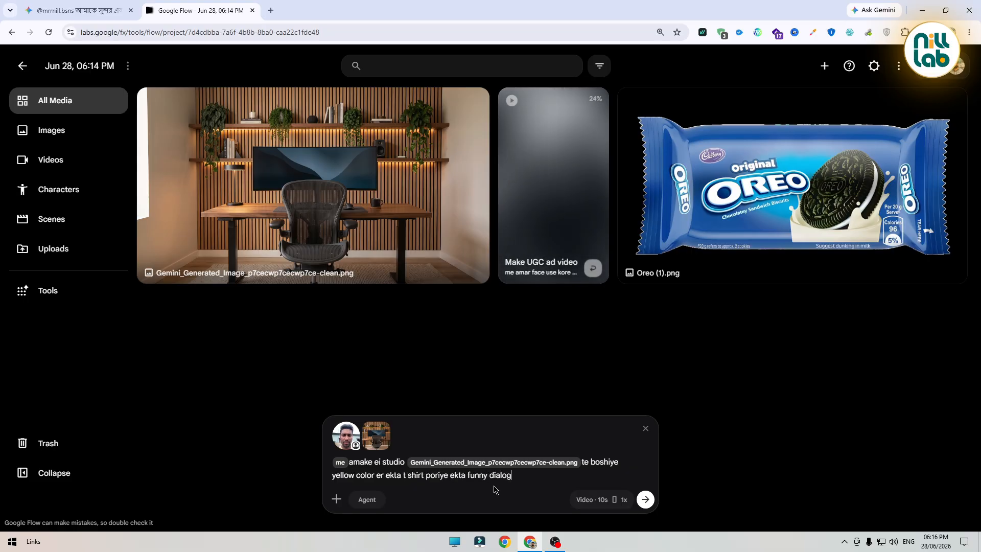
{"action": "type", "text": "ue add kore d"}
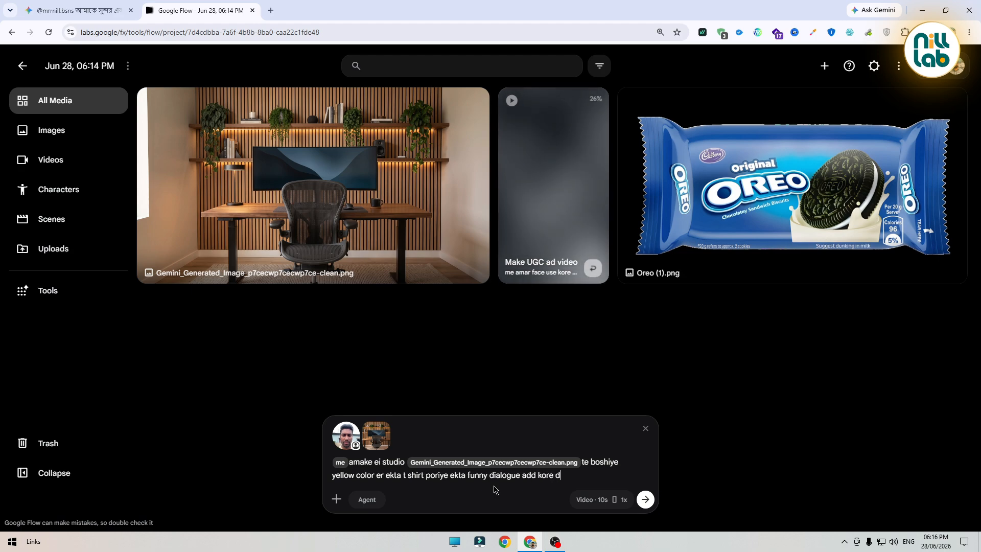
{"action": "type", "text": "aw banglay"}
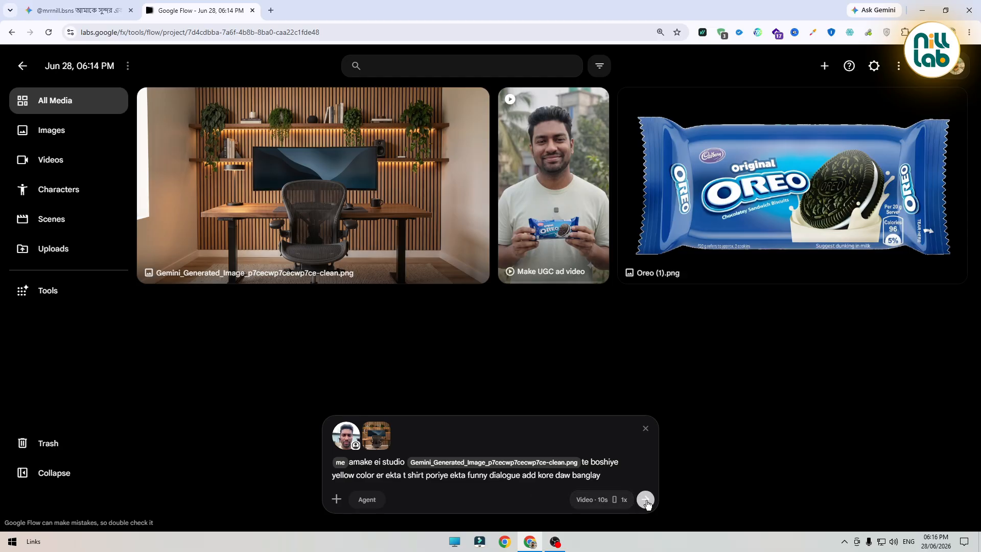
{"action": "left_click", "coordinate": [603, 500]}
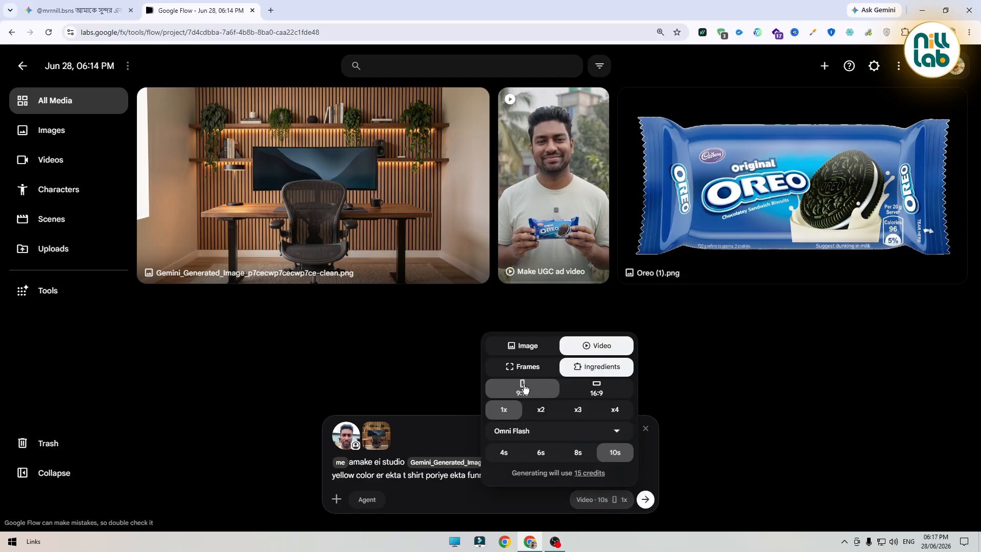
{"action": "left_click", "coordinate": [599, 390]}
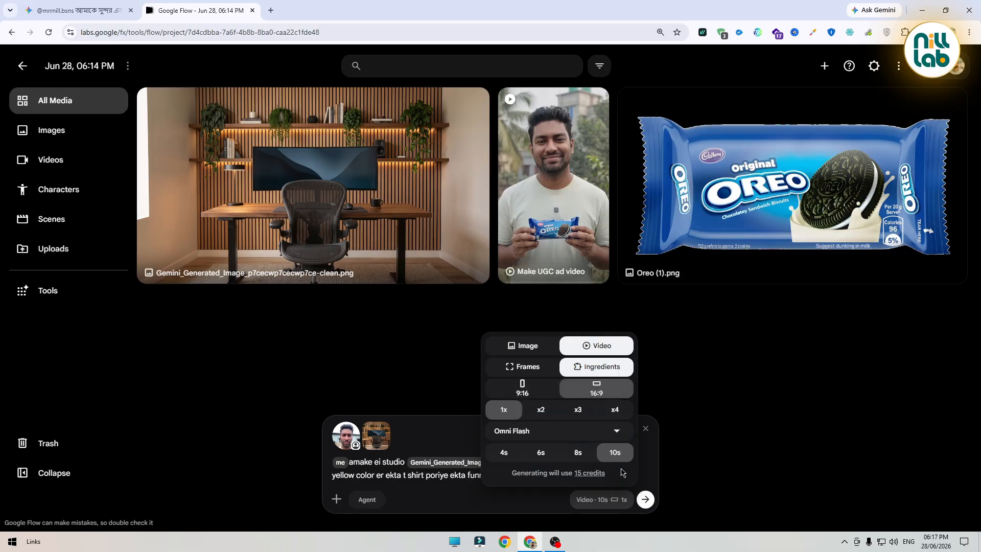
Generate the yellow t-shirt studio video from the prepared 16:9 prompt
{"action": "left_click", "coordinate": [646, 499]}
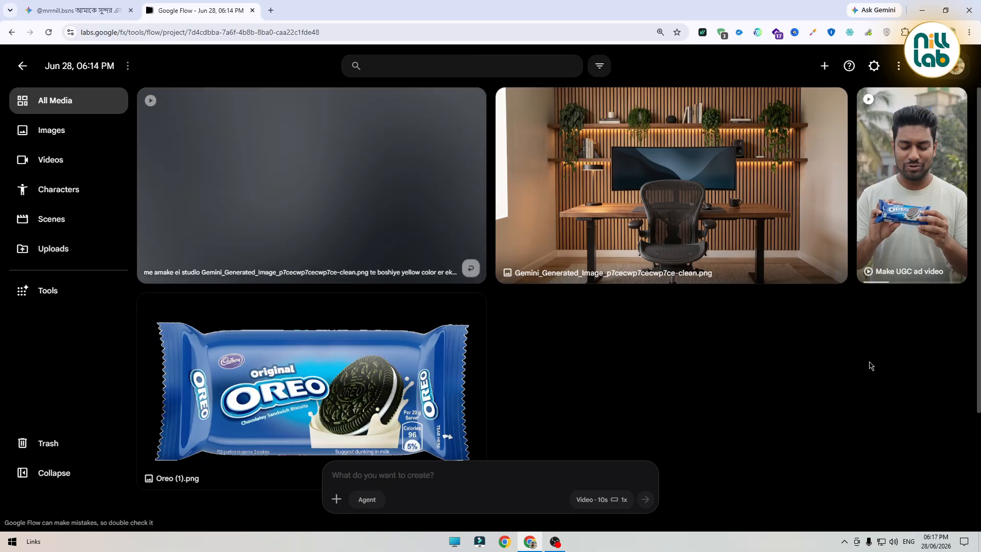
{"action": "left_click", "coordinate": [912, 196]}
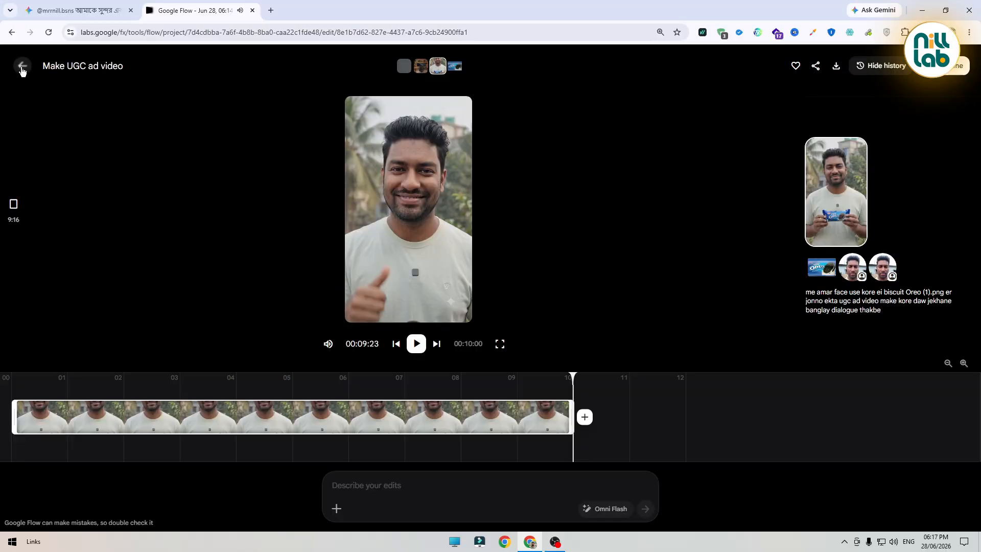
{"action": "left_click", "coordinate": [22, 69]}
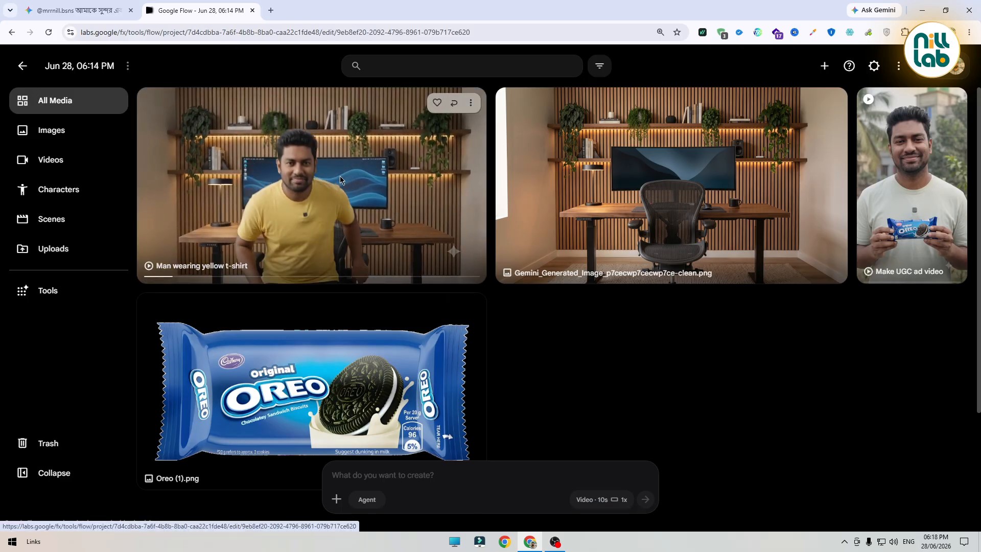
Open the 'Man wearing yellow t-shirt' video and download it
{"action": "left_click", "coordinate": [340, 176]}
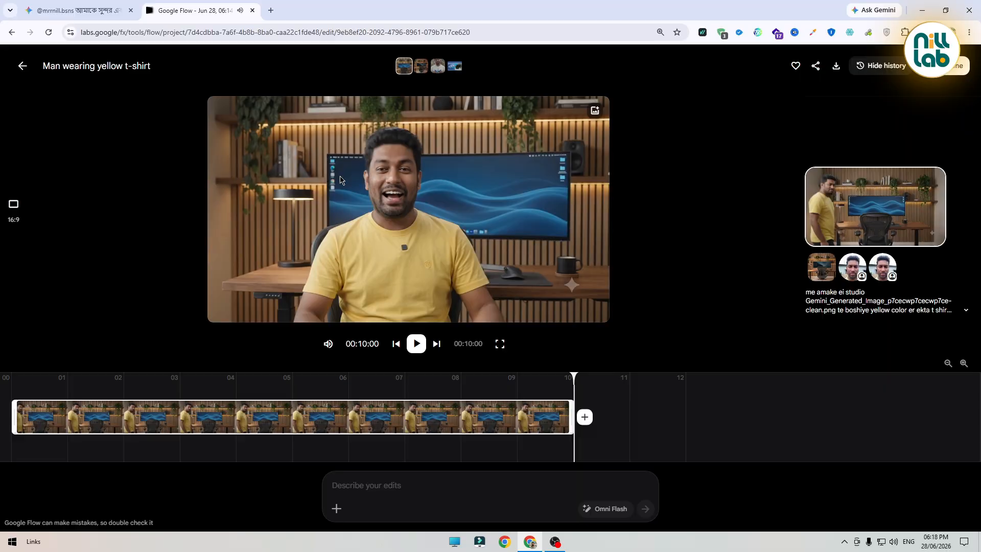
{"action": "left_click", "coordinate": [837, 66]}
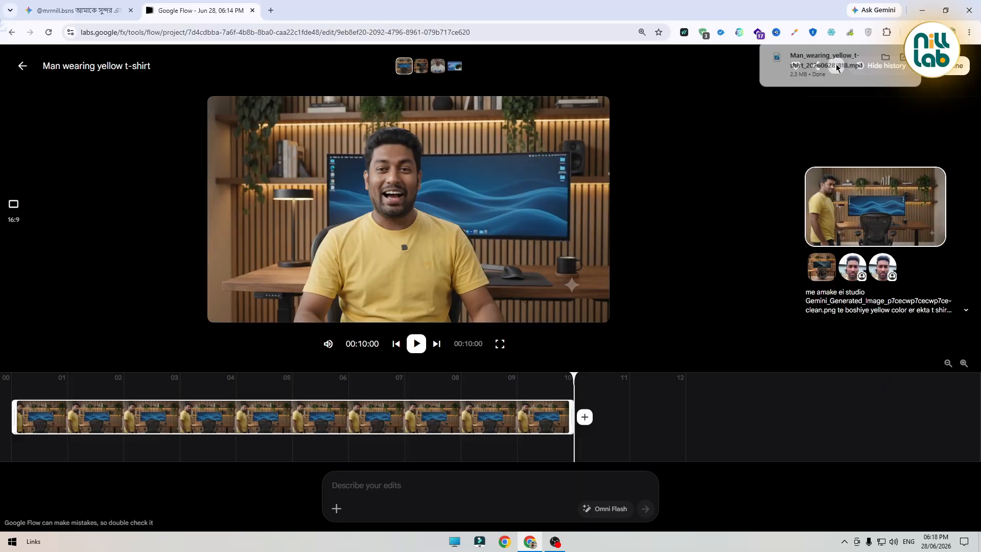
{"action": "left_click", "coordinate": [21, 67]}
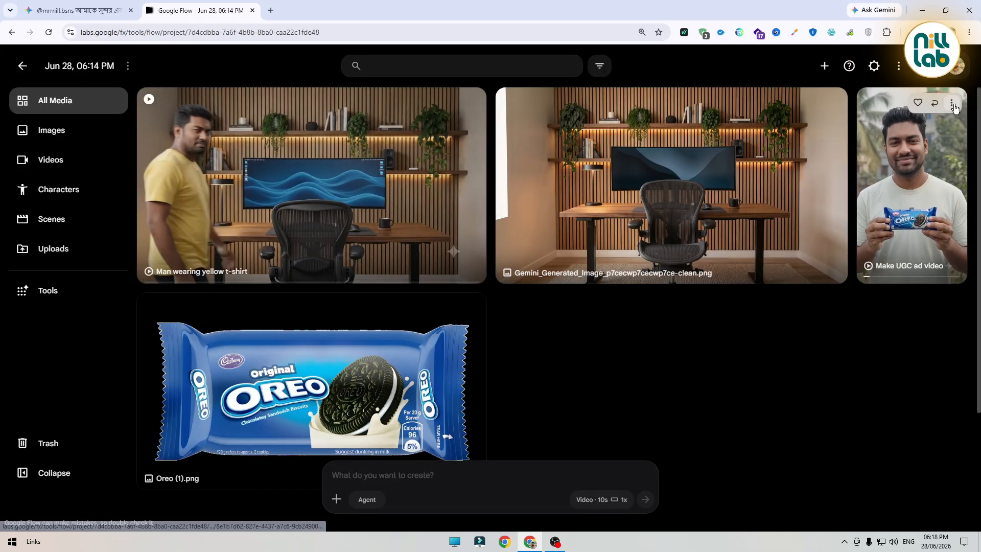
Download the 'Make UGC ad video' clip upscaled to 1080p
{"action": "left_click", "coordinate": [952, 103]}
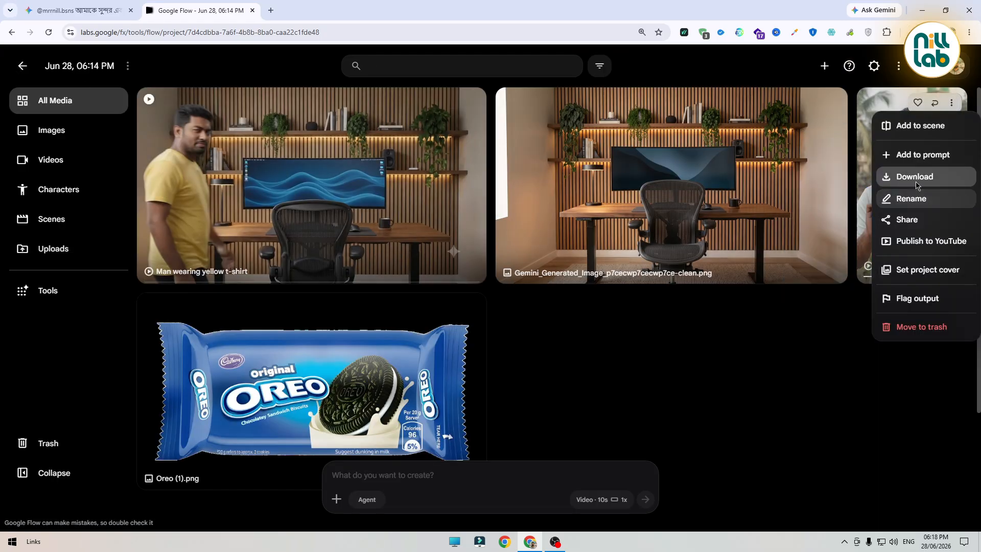
{"action": "mouse_move", "coordinate": [917, 184]}
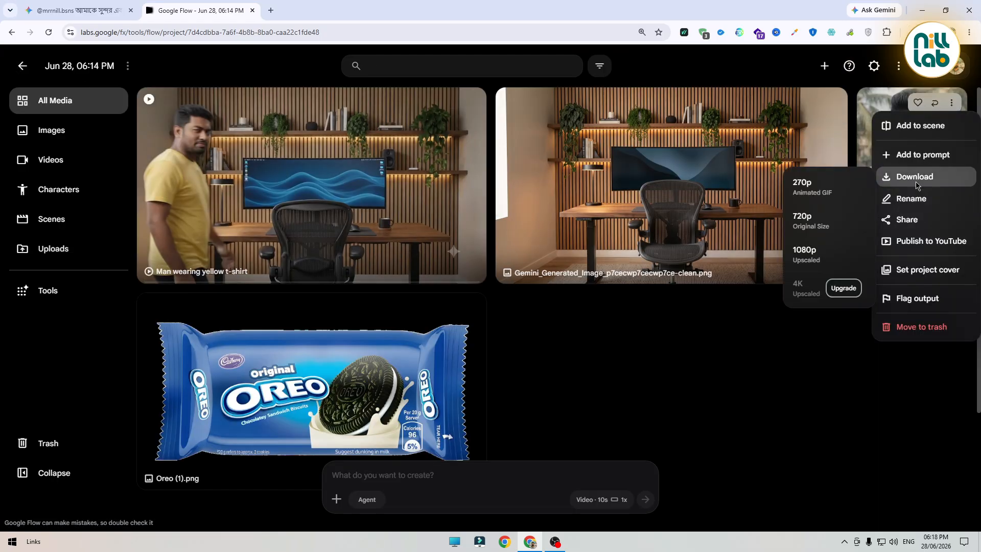
{"action": "left_click", "coordinate": [815, 263]}
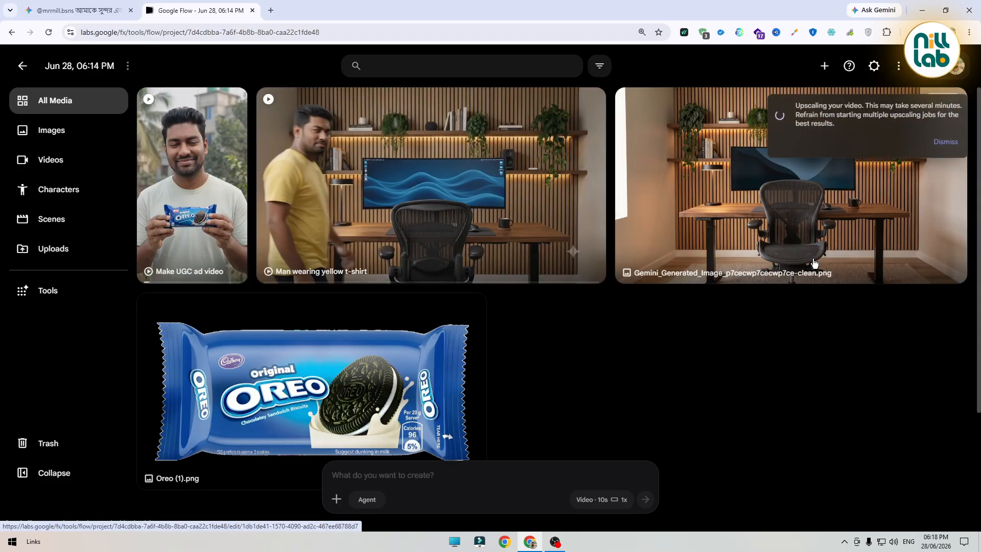